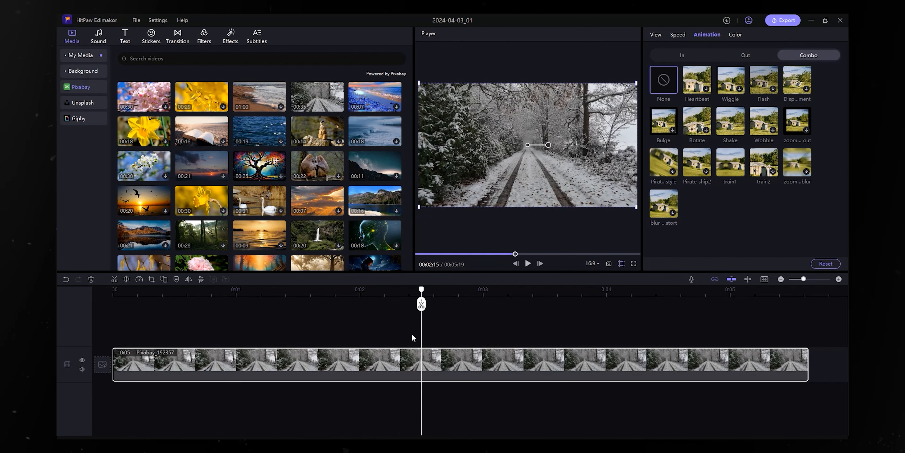
Split the snowy road clip at 00:02:02 and again further along, and delete the section between the two splits
click(525, 334)
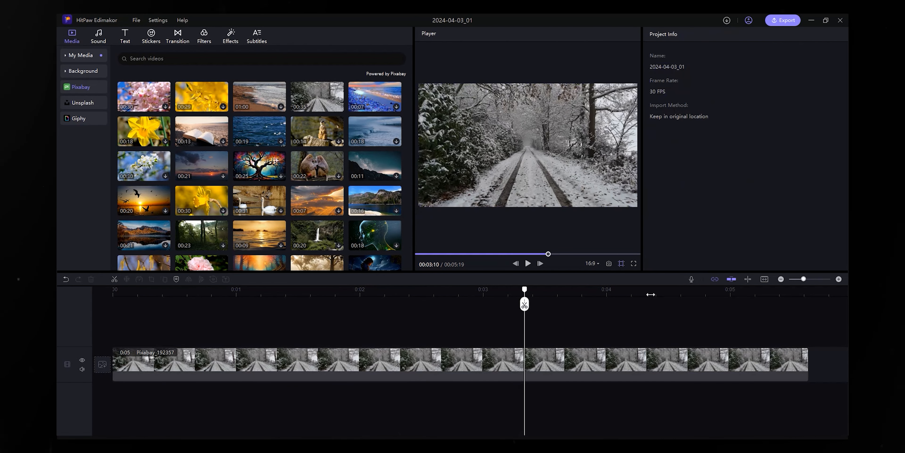
drag(504, 295, 418, 303)
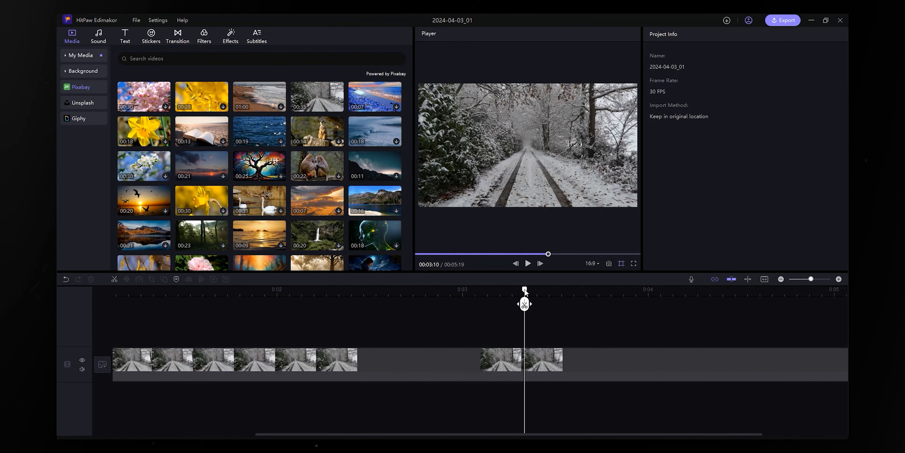
drag(530, 300, 291, 333)
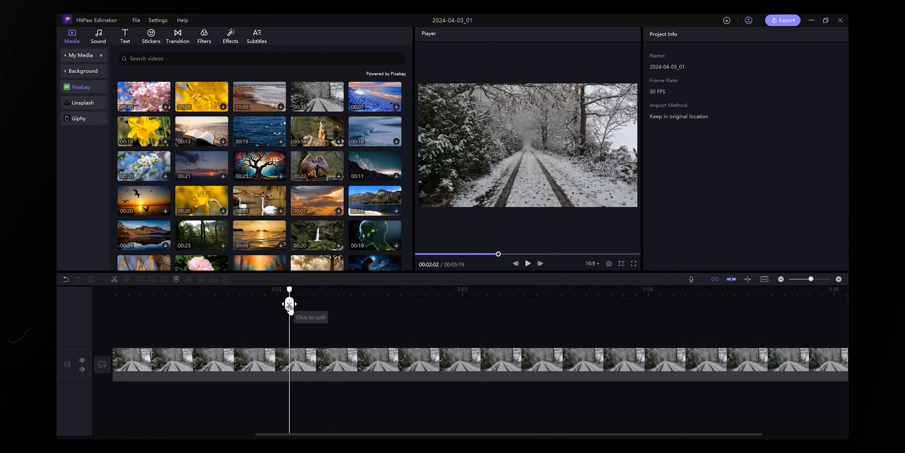
click(289, 306)
drag(289, 305, 376, 313)
click(488, 303)
click(396, 361)
key(Delete)
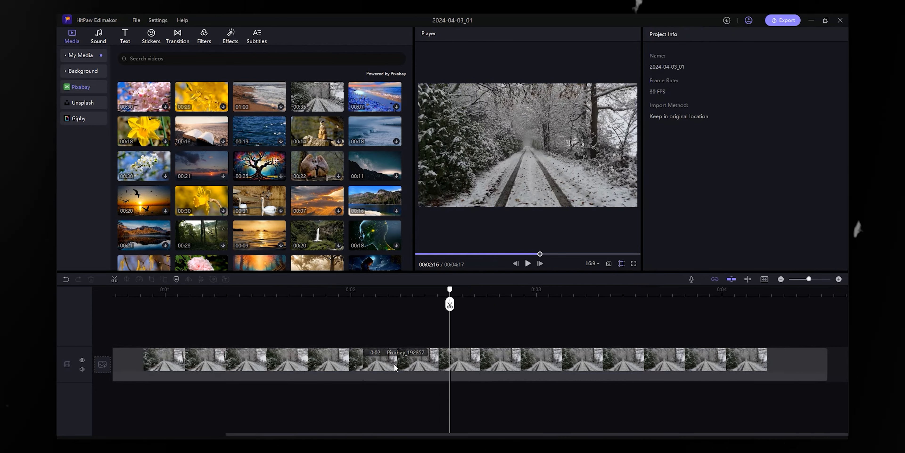
Undo the section deletion and both splits, move the playhead to 00:00:06, and select the whole snowy road clip
click(311, 364)
click(390, 362)
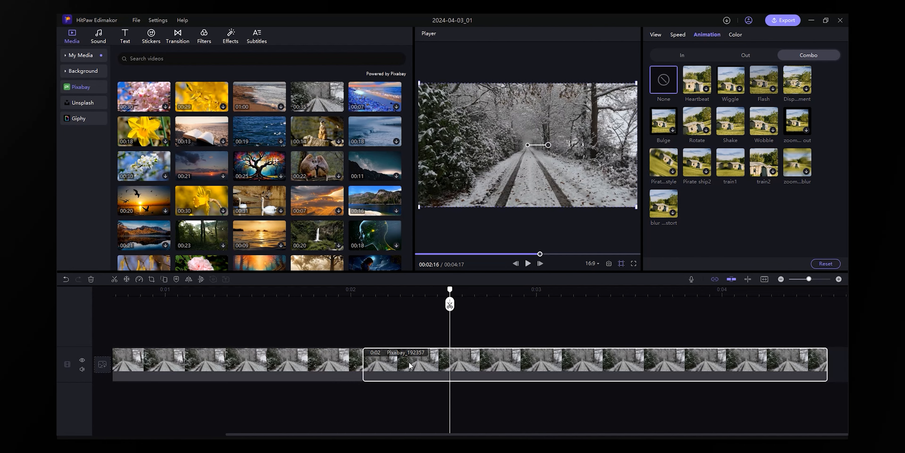
drag(405, 294, 321, 316)
key(ctrl+z)
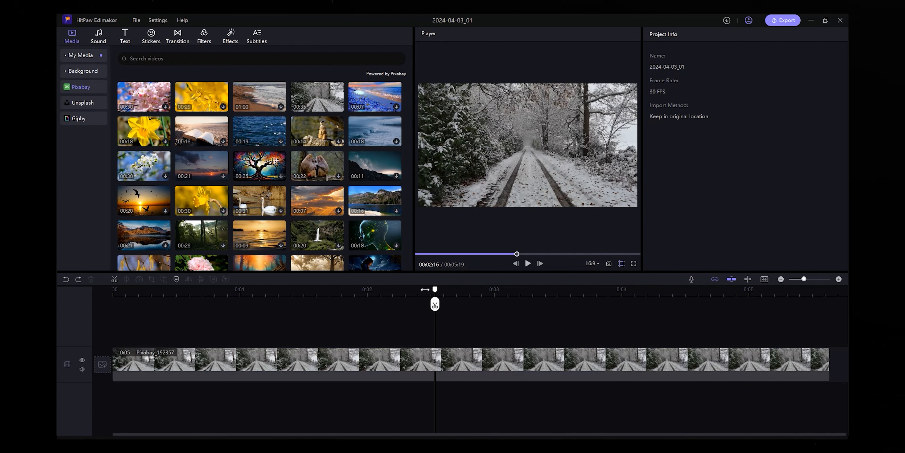
drag(269, 303, 139, 303)
click(260, 360)
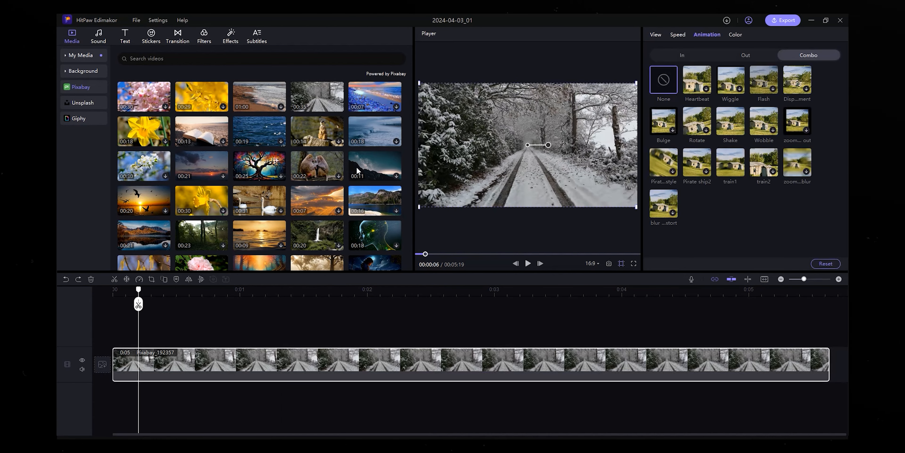
Browse the stock videos in Pixabay, the images in Unsplash, and the stickers and GIFs in Giphy
scroll(357, 171, down, 3)
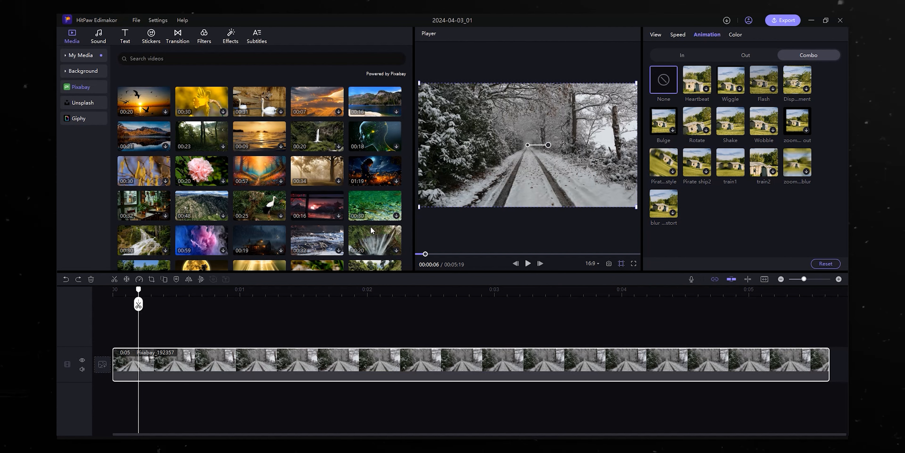
click(81, 103)
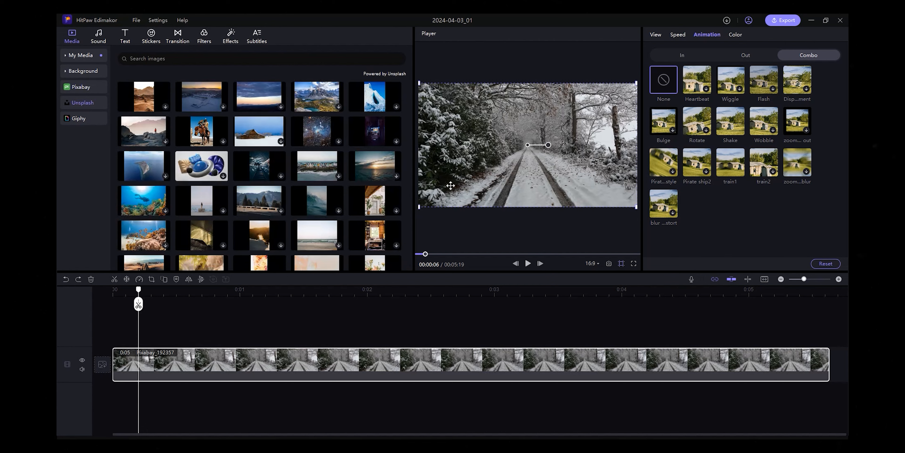
scroll(385, 139, down, 5)
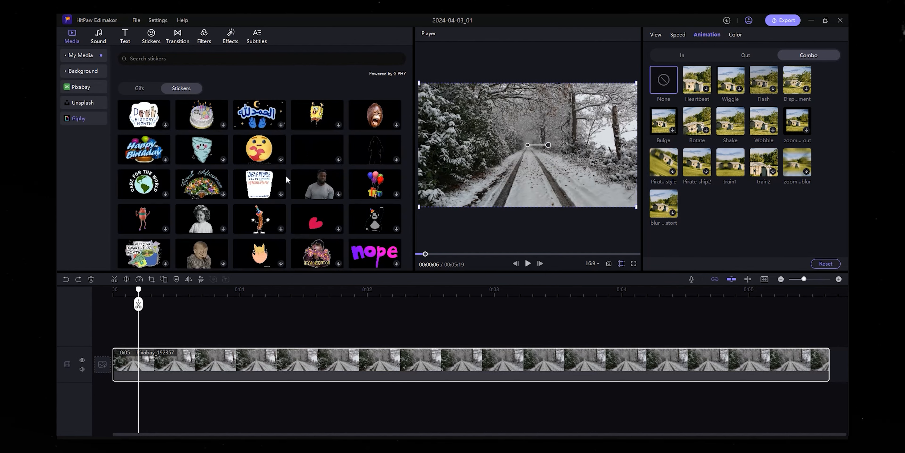
scroll(393, 167, down, 5)
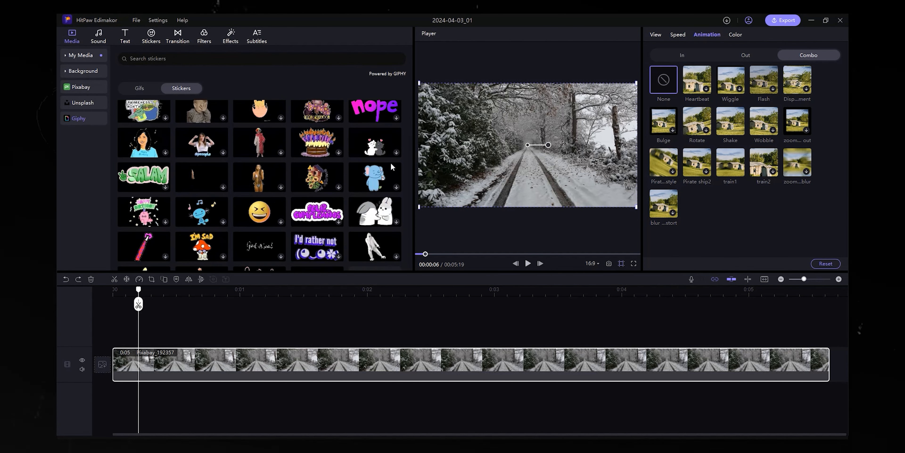
scroll(393, 167, down, 3)
scroll(391, 170, up, 3)
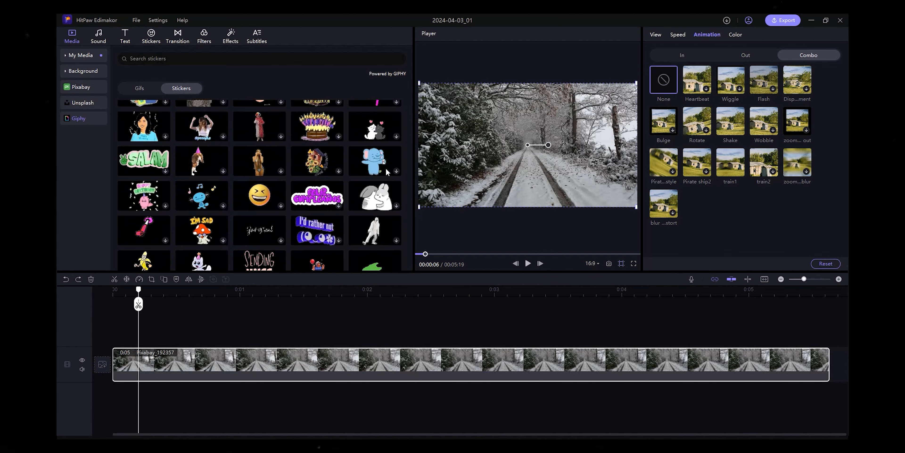
scroll(348, 179, up, 5)
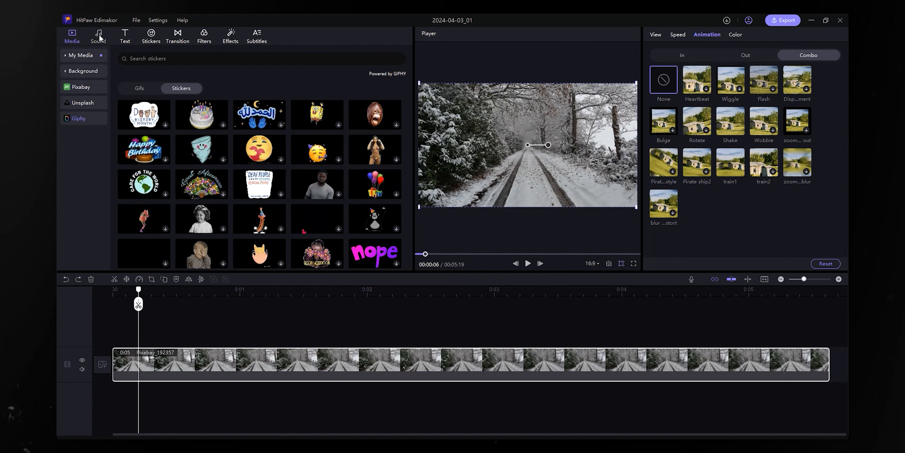
click(139, 88)
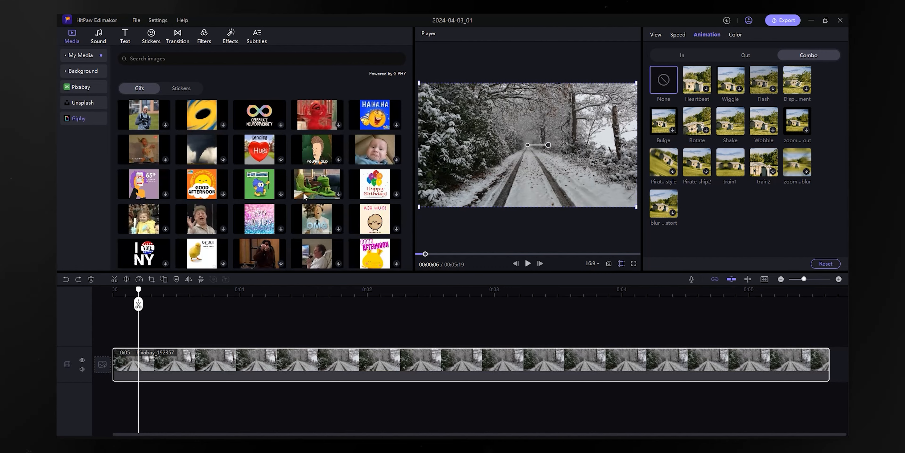
scroll(284, 189, down, 5)
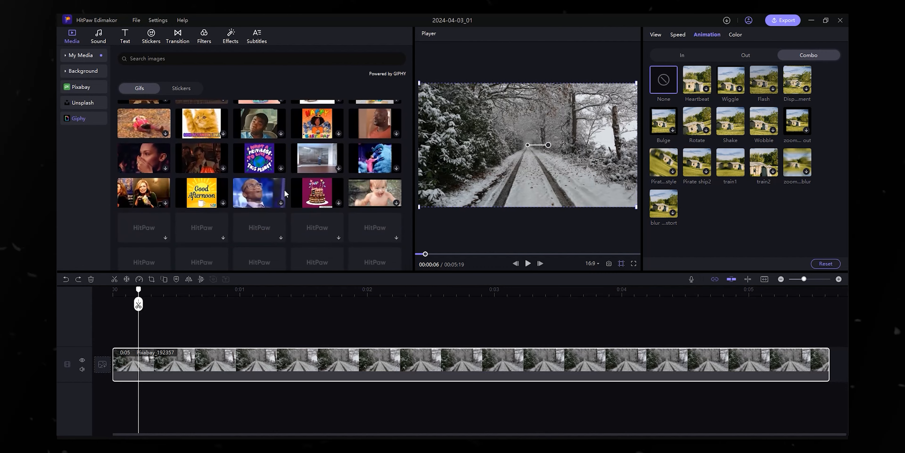
Look through the Cheerful, Gentle, Beat and Instrumental music categories and the Nature and Effects sound effects
click(100, 39)
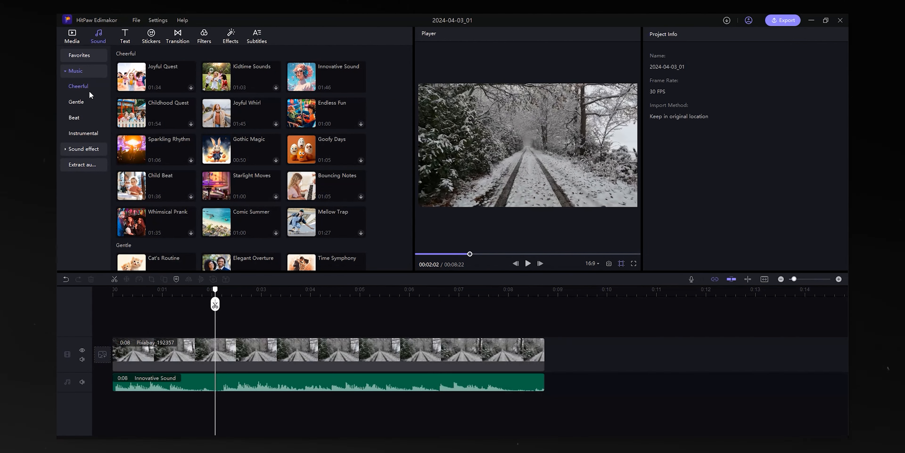
click(82, 102)
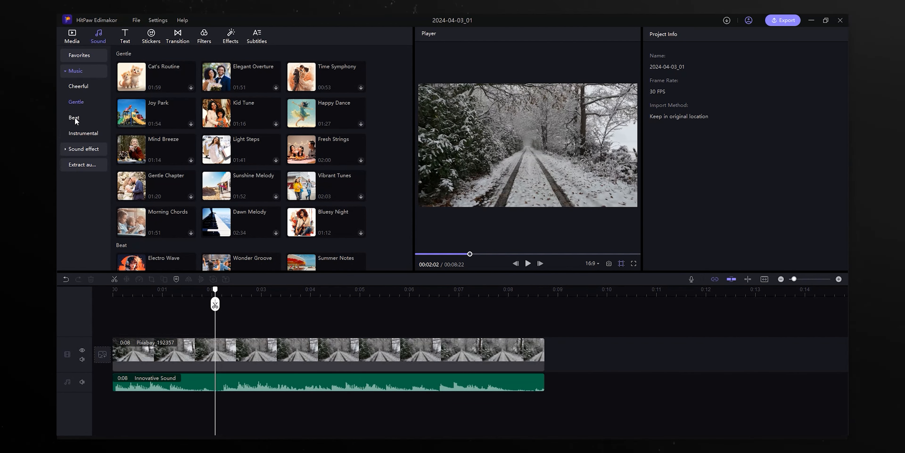
click(75, 118)
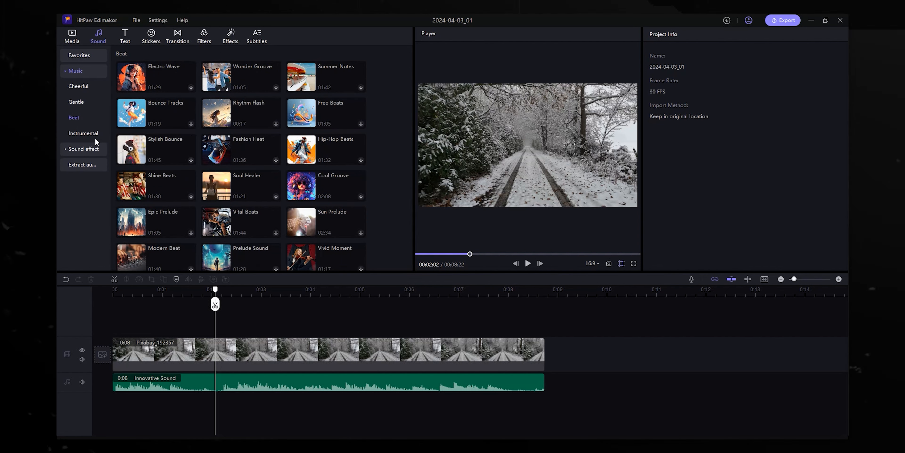
click(80, 134)
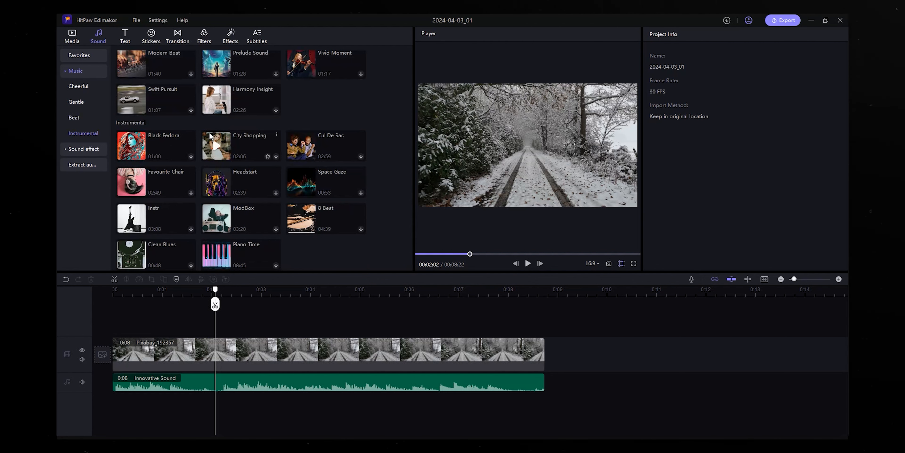
click(67, 150)
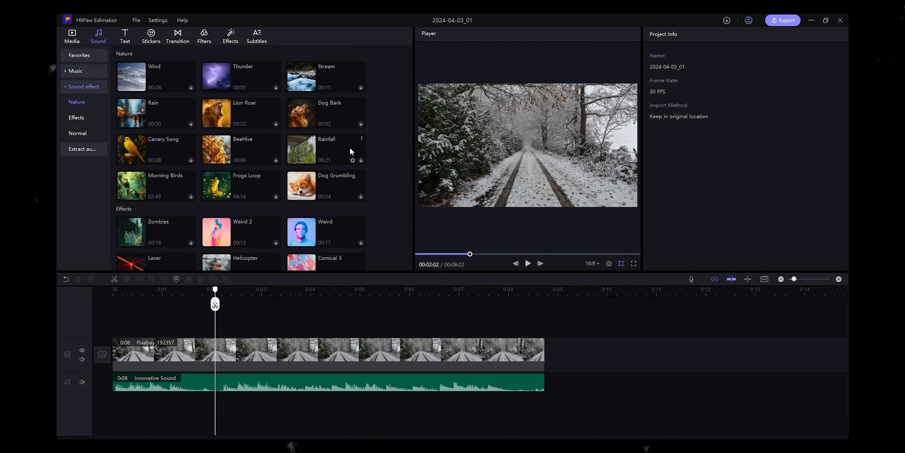
scroll(337, 151, down, 5)
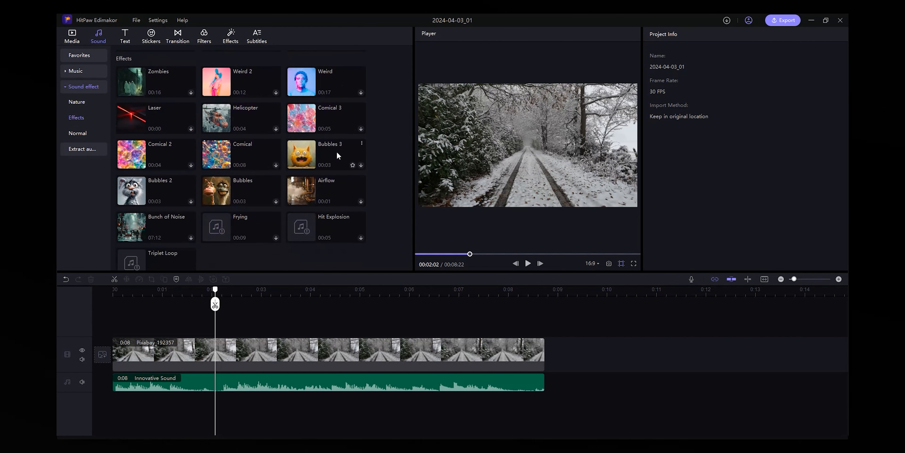
scroll(336, 155, up, 2)
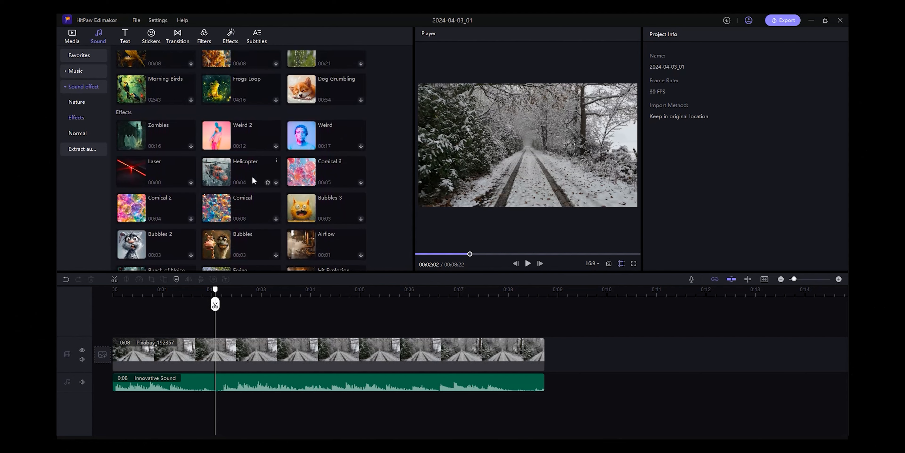
Preview the Thunder sound effect and add it on a separate audio track below the Innovative Sound music, starting at about 1 second
scroll(177, 193, up, 4)
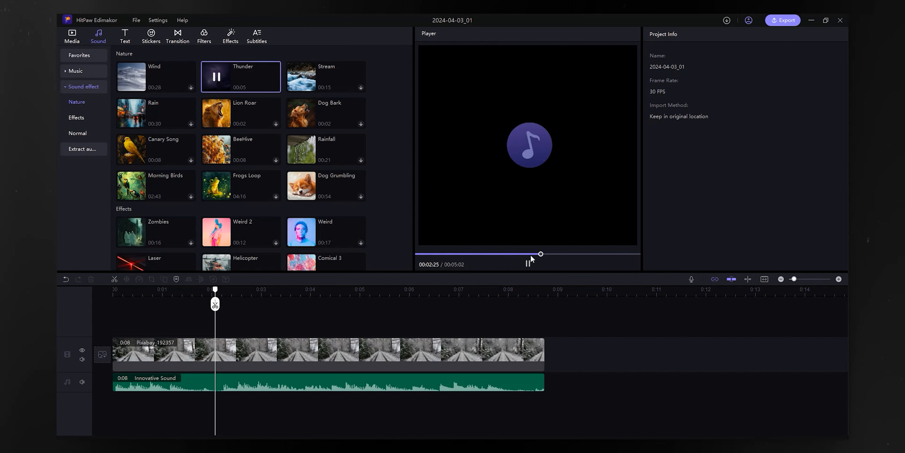
click(528, 263)
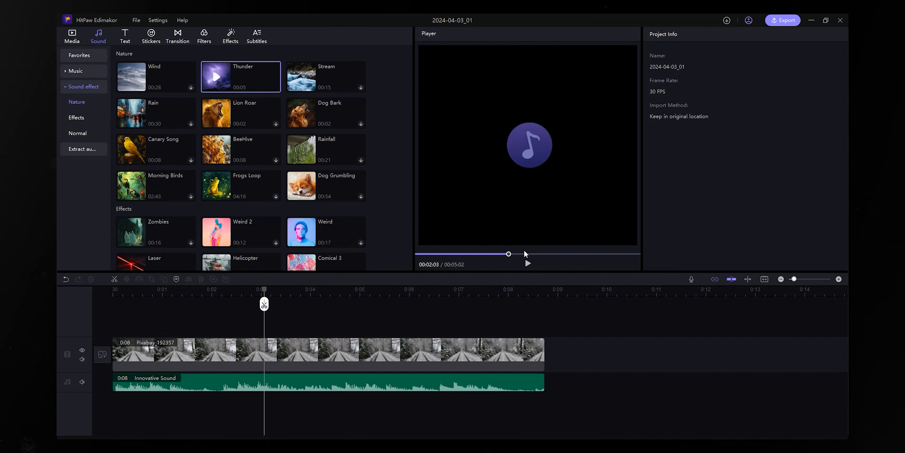
drag(271, 90, 230, 397)
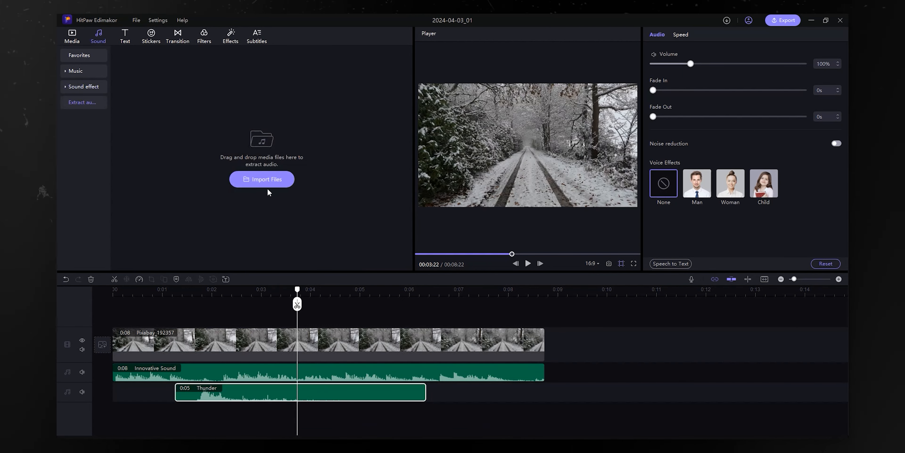
Import the C9936 video into the project media and place it on the video track directly after the snowy road clip
click(70, 35)
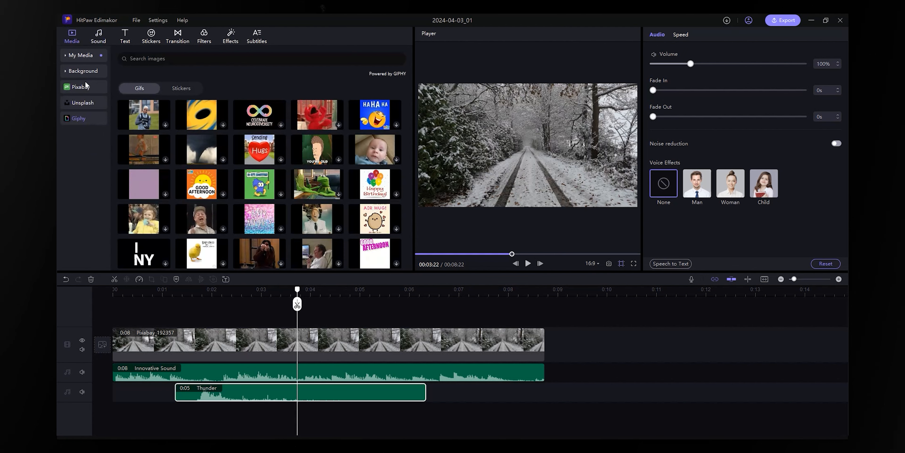
click(91, 56)
click(290, 177)
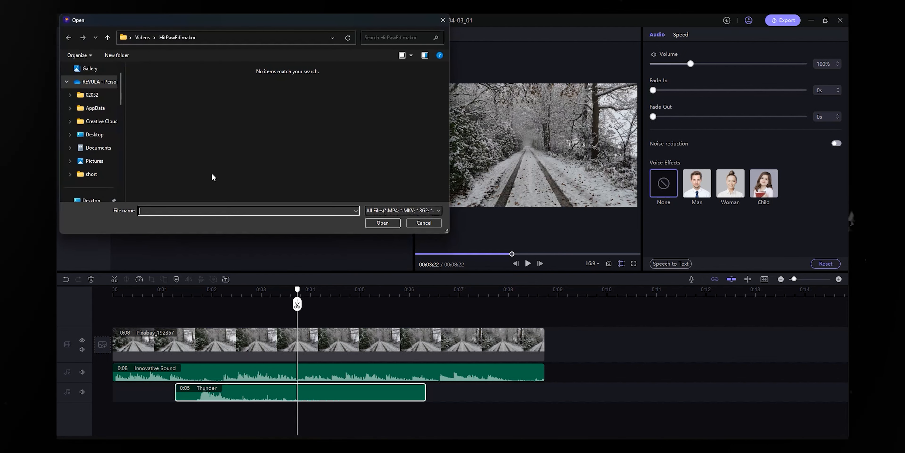
scroll(94, 172, down, 2)
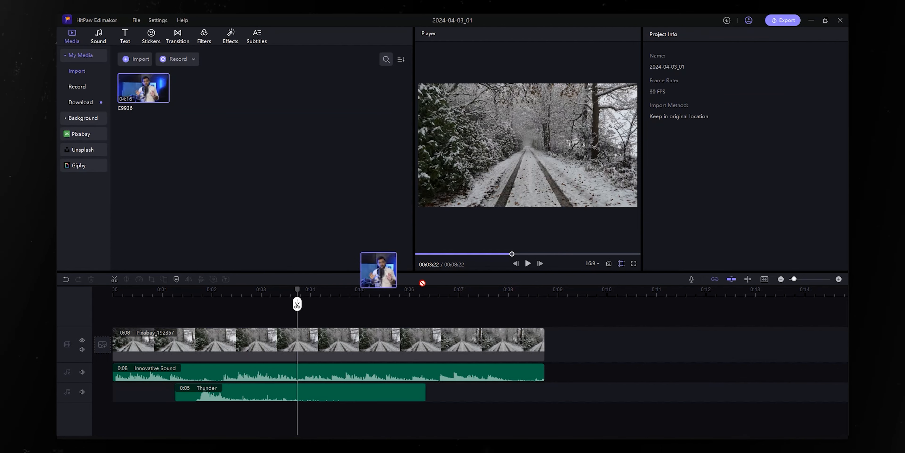
drag(378, 269, 557, 340)
Move the playhead to 00:09:15 and detach the audio from the C9936 clip
drag(556, 291, 596, 291)
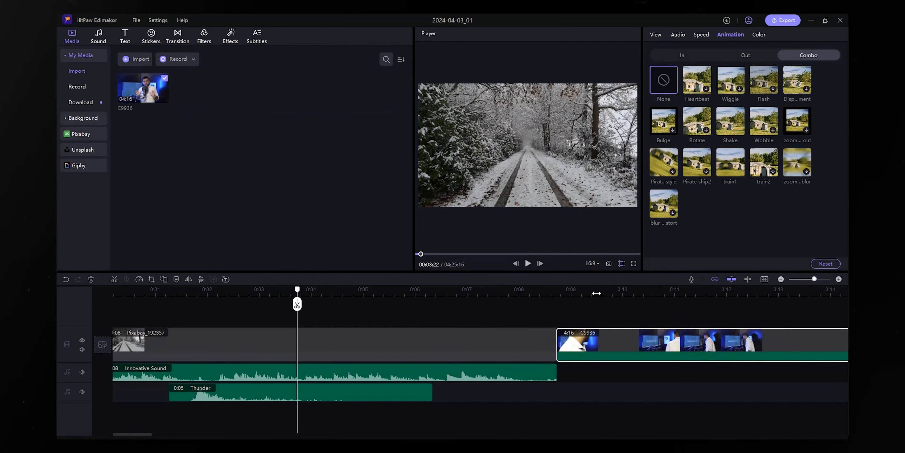
click(597, 291)
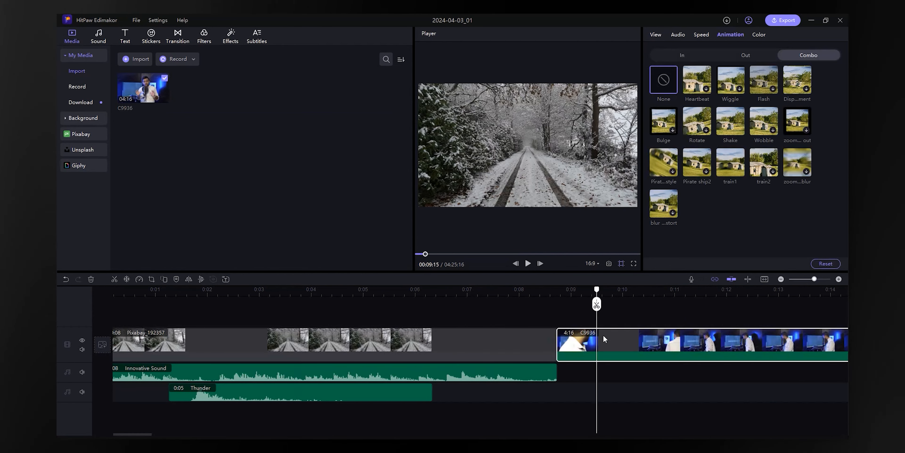
right_click(623, 339)
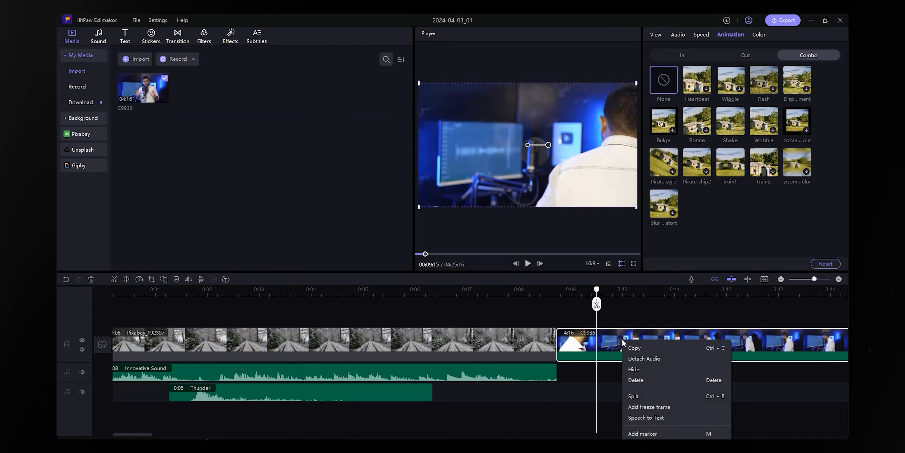
click(647, 359)
Split the C9936 video and its detached audio at 00:15:09, delete both segments before the cut, and move the playhead to 00:16:24
click(615, 370)
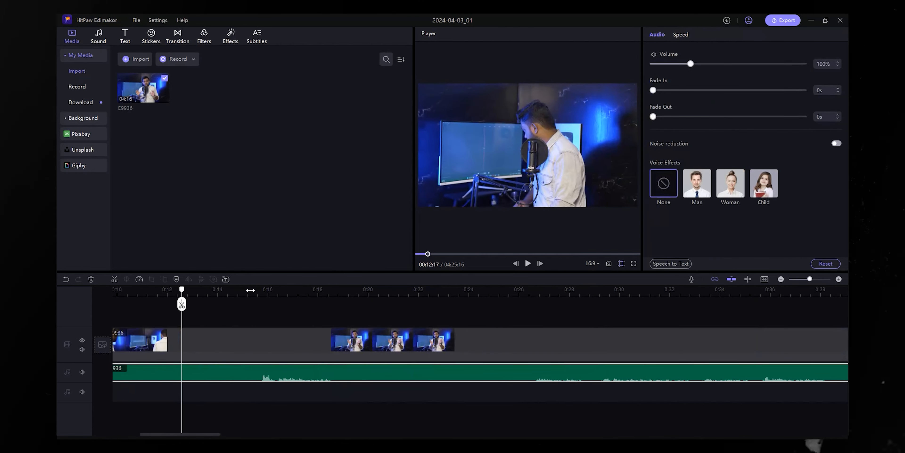
click(250, 291)
click(250, 305)
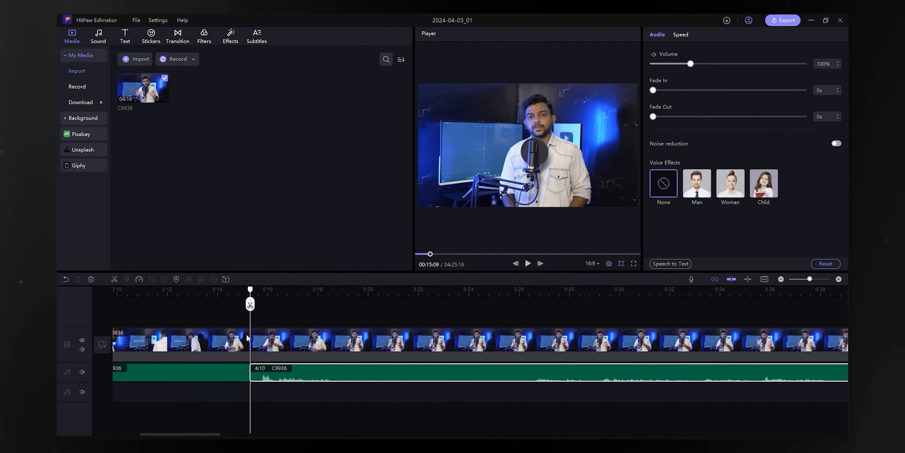
click(247, 338)
click(250, 305)
drag(226, 315, 208, 380)
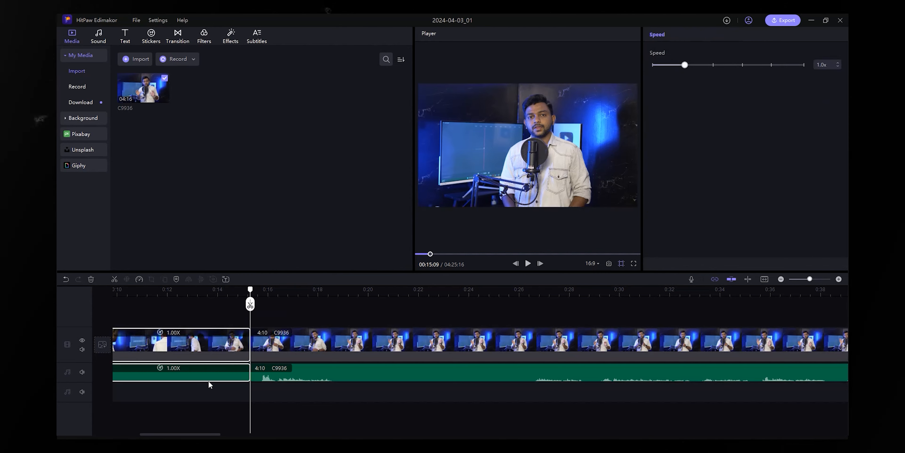
key(Delete)
drag(442, 292, 288, 348)
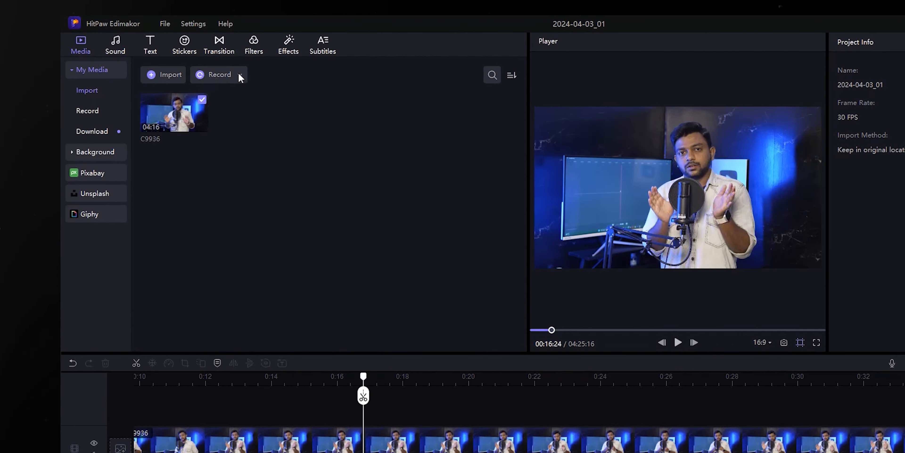
Review the available recording modes, the audio extraction section and the preset text styles
click(190, 59)
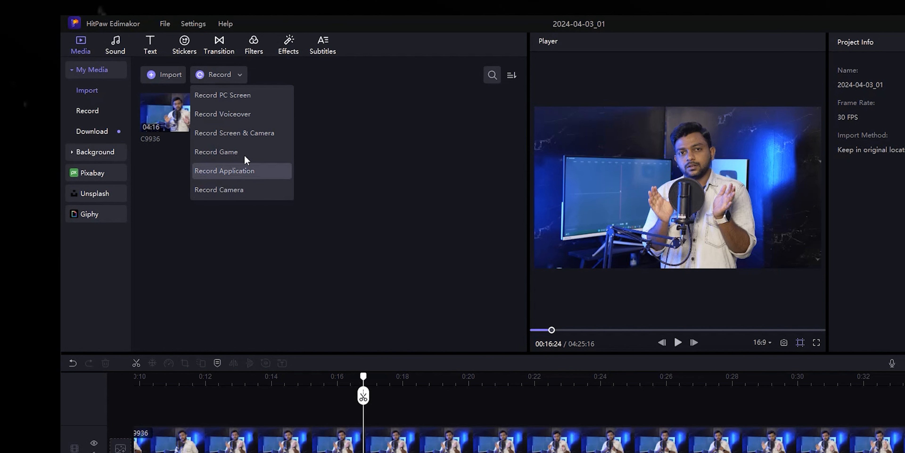
click(117, 43)
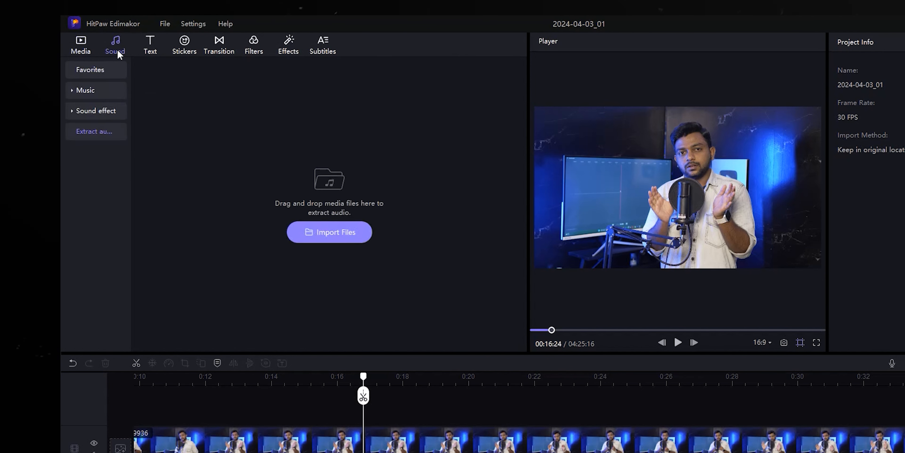
click(149, 41)
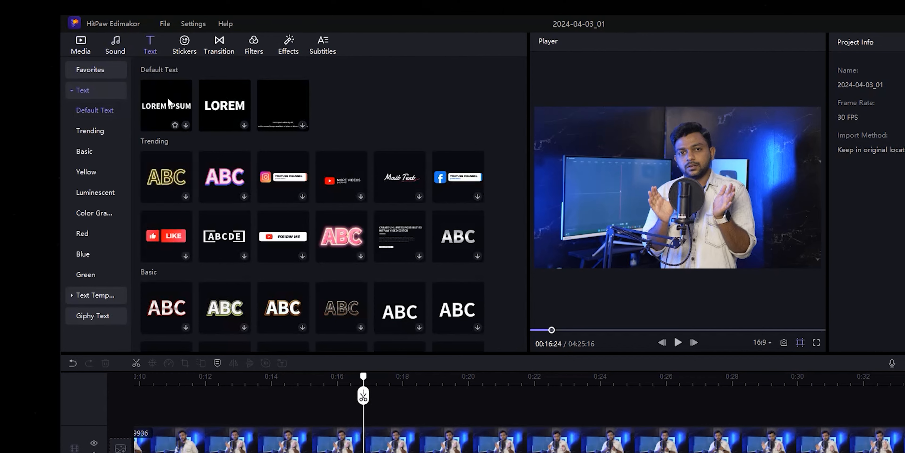
scroll(342, 195, down, 5)
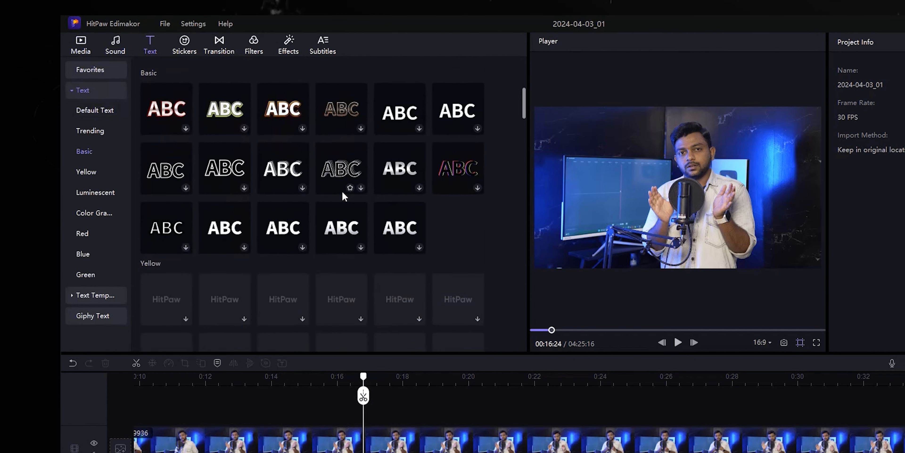
drag(524, 109, 524, 132)
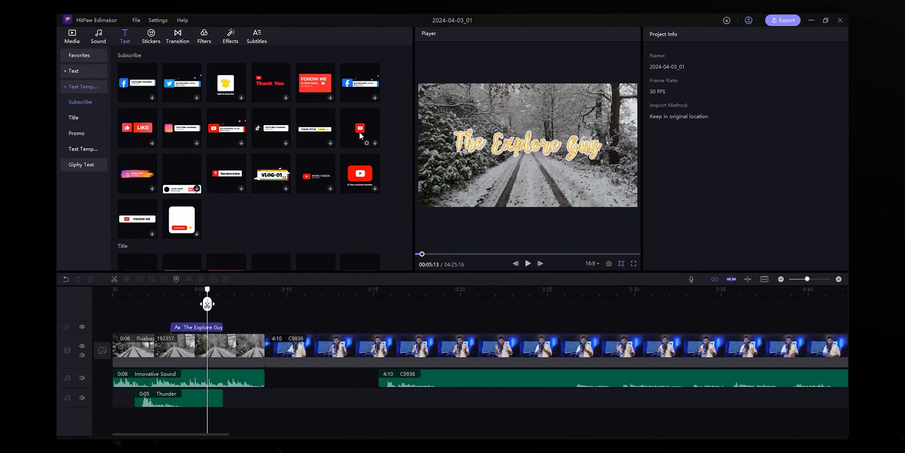
Preview the Instagram template among the Subscribe text templates and move the playhead to 00:04:00
click(182, 127)
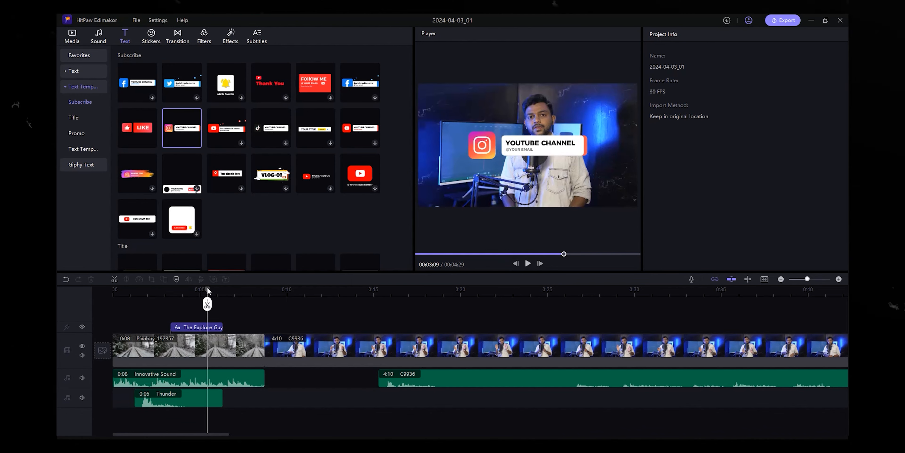
drag(208, 290, 183, 290)
scroll(297, 218, down, 2)
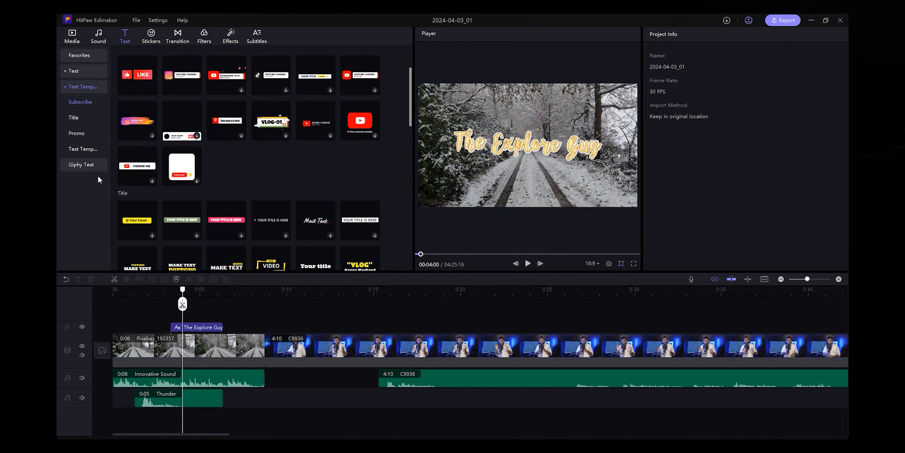
Place the yellow mid-season markdown text template above the C9936 clip at about 26 seconds, scaled to 41% in the frame's lower-left corner
click(83, 149)
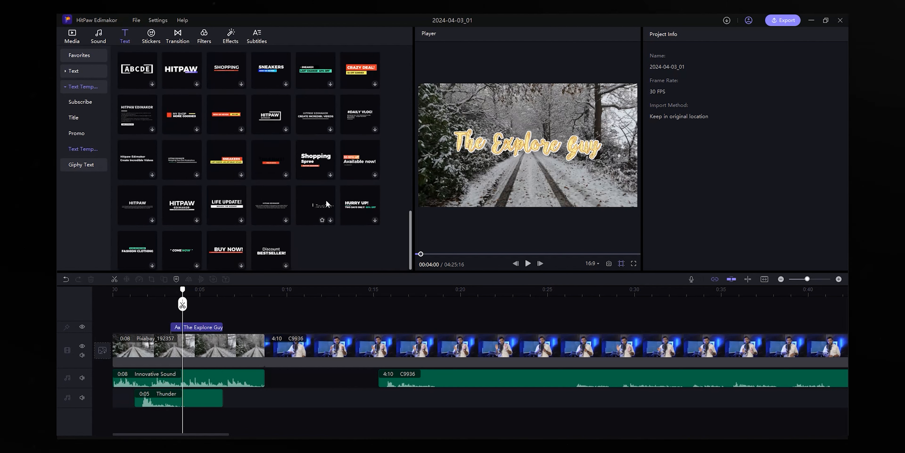
drag(404, 289, 396, 289)
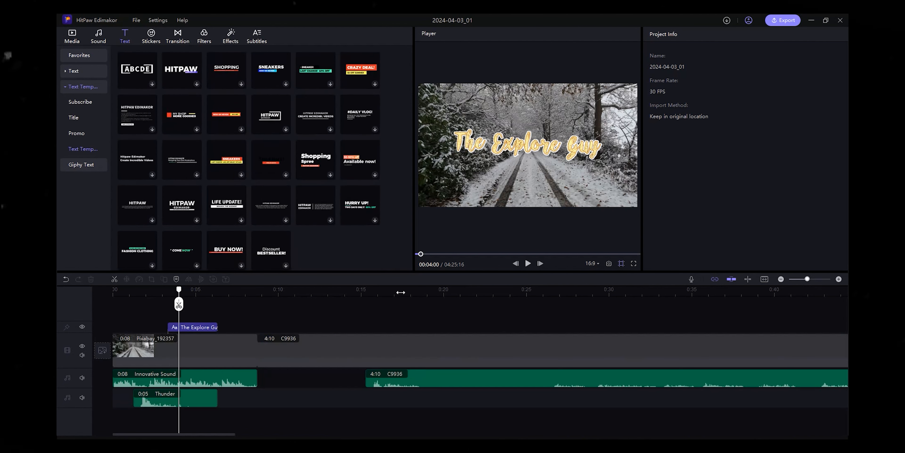
click(401, 292)
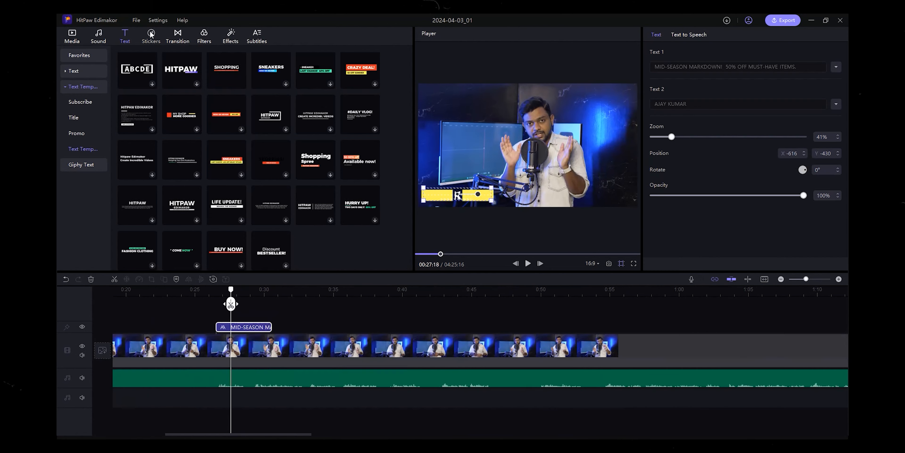
Browse the sticker library, examining the Subscribe and Mark categories
click(151, 39)
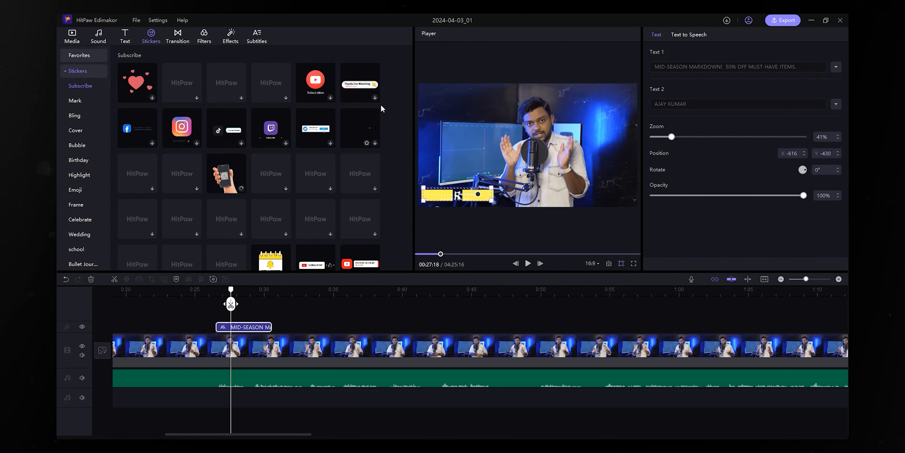
scroll(316, 178, down, 3)
scroll(317, 178, down, 4)
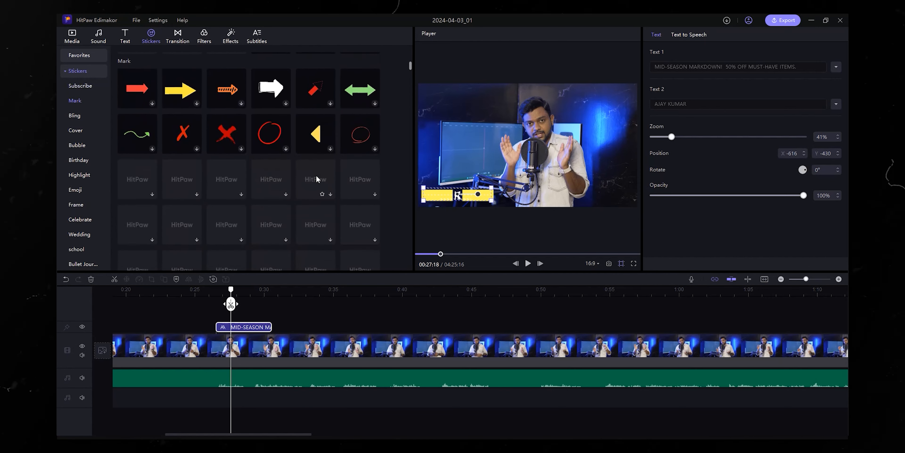
scroll(153, 147, up, 2)
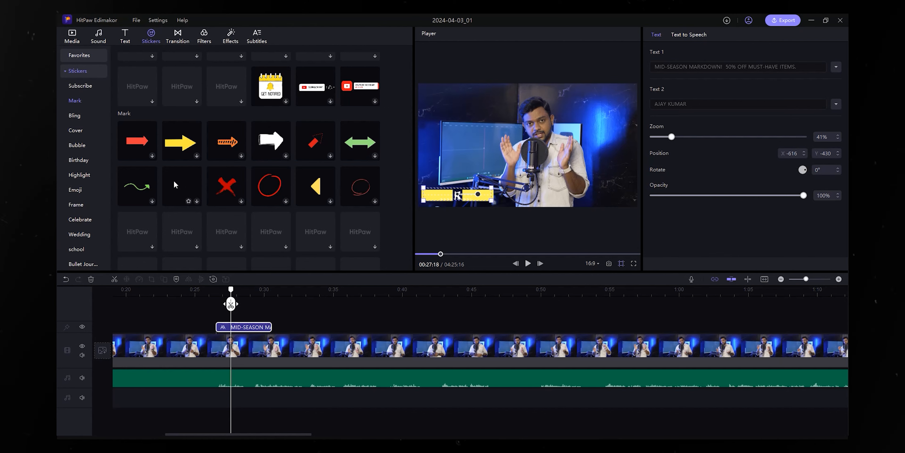
Add the Push Right transition between the snowy road clip and the C9936 clip
click(183, 34)
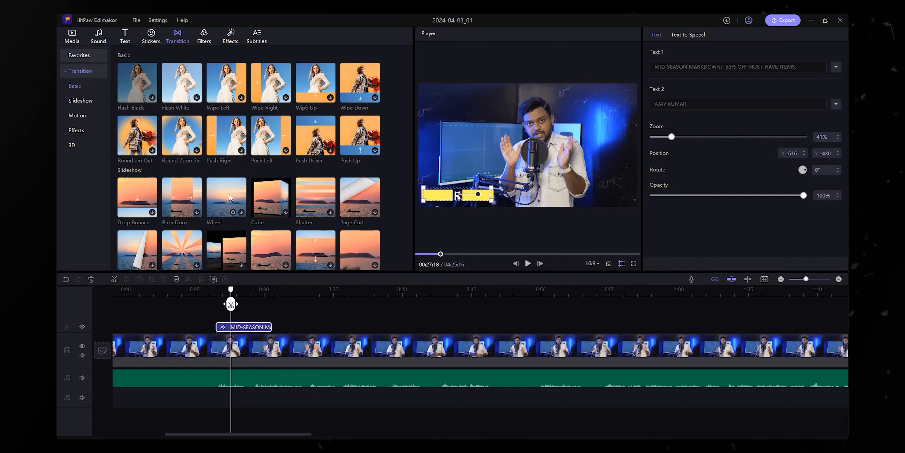
click(241, 150)
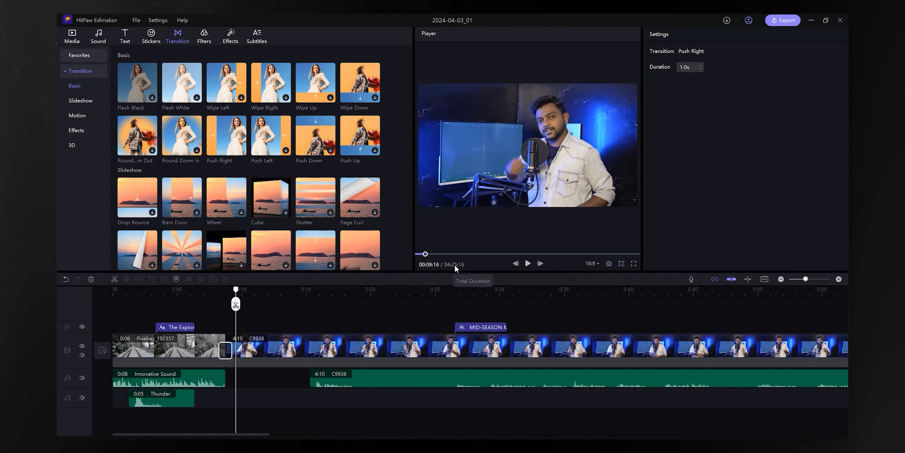
Examine the transition library across the Basic, Slideshow, Motion, Effects and 3D categories
scroll(334, 191, down, 1)
scroll(335, 191, down, 2)
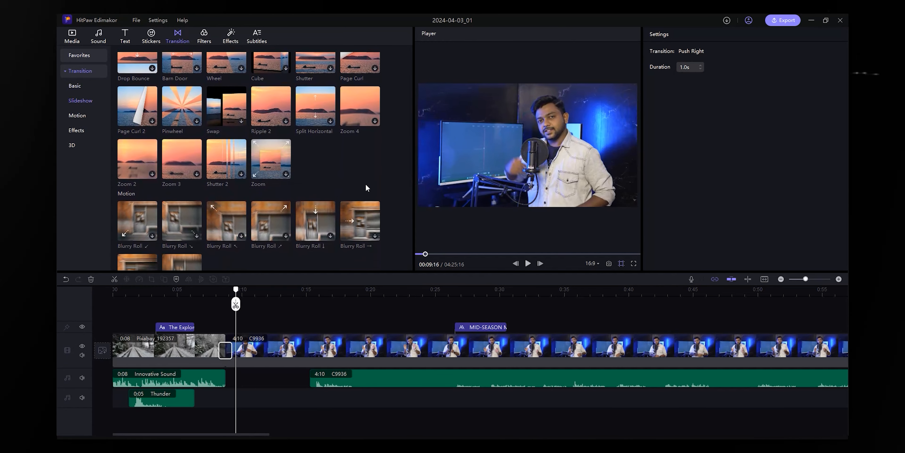
scroll(339, 186, down, 2)
scroll(335, 188, down, 3)
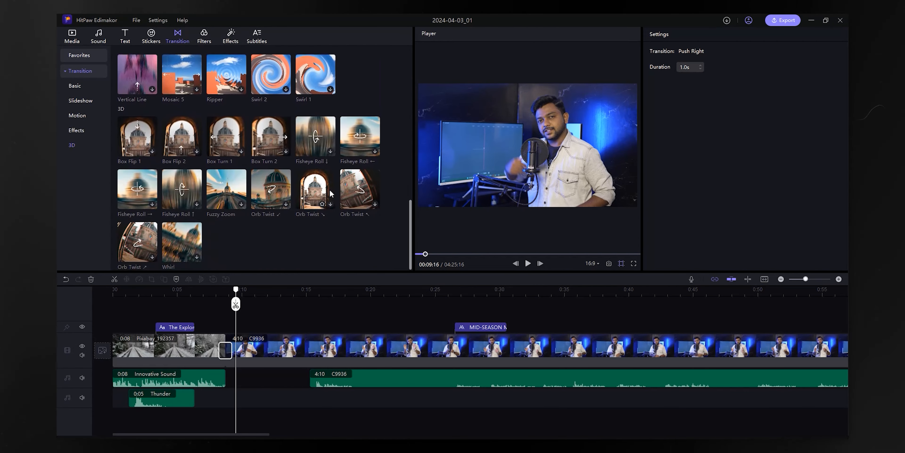
scroll(331, 193, up, 3)
scroll(330, 192, up, 5)
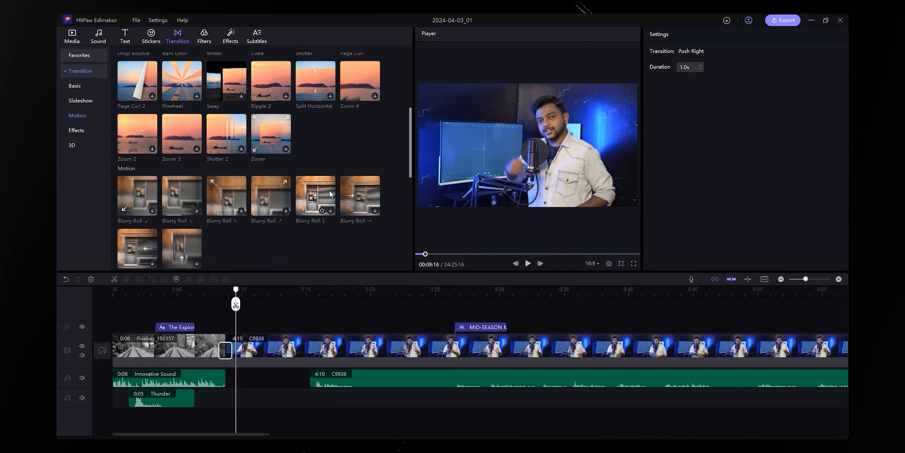
scroll(330, 192, up, 3)
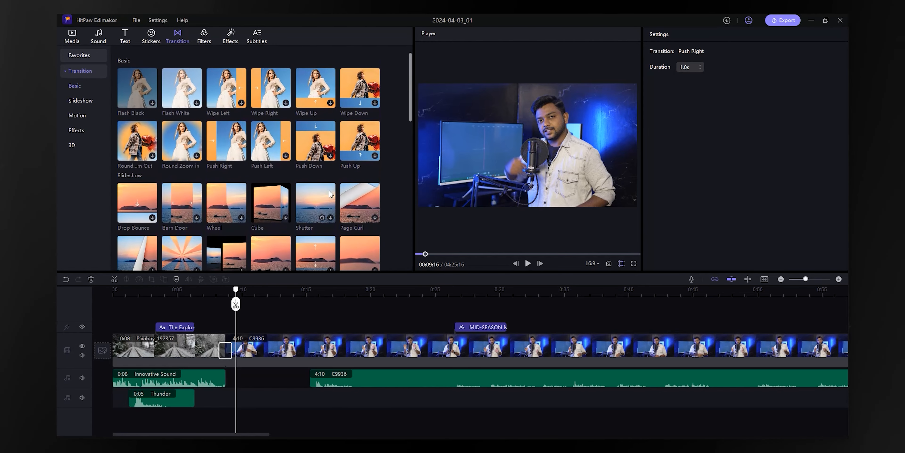
click(85, 99)
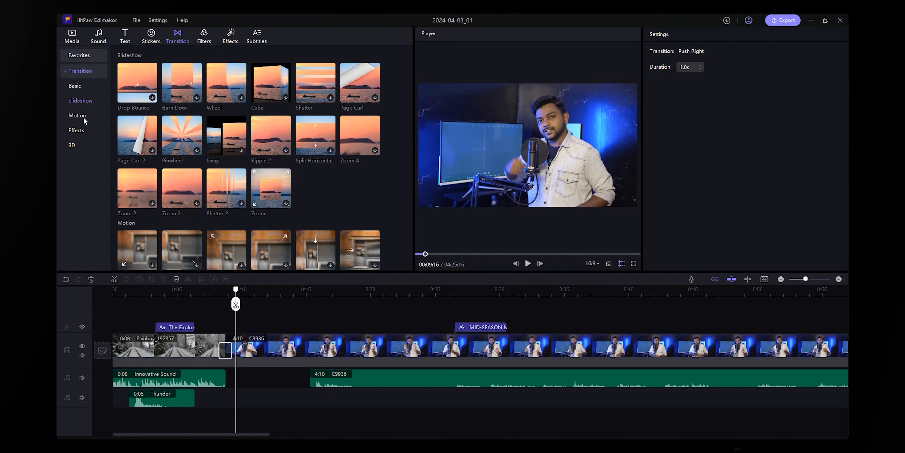
click(76, 116)
click(80, 132)
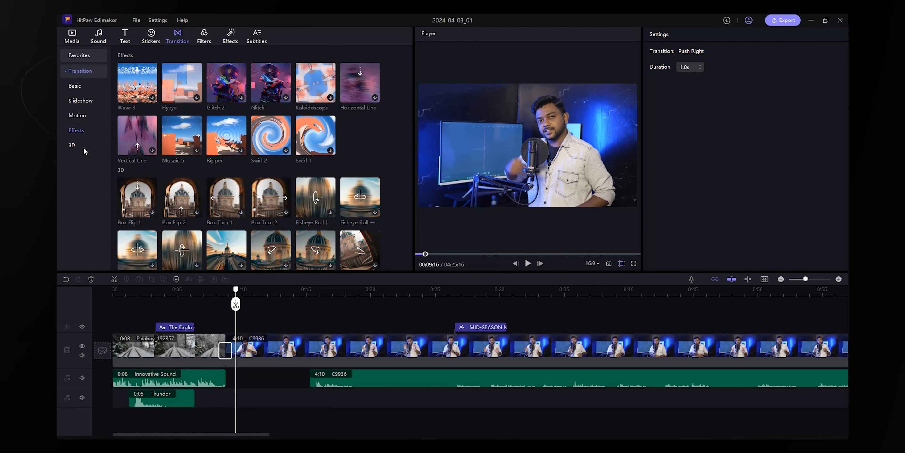
Replace the transition between the snowy road and C9936 clips with the 3D Box Flip 2 transition and play it back
click(76, 148)
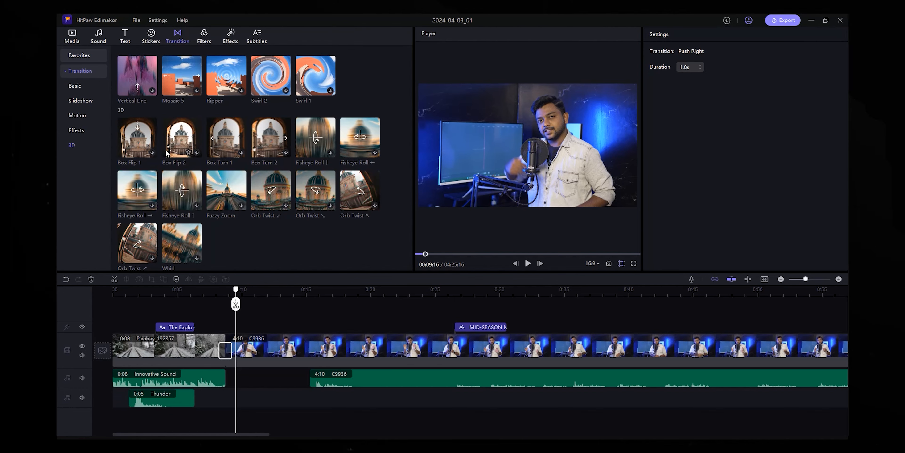
drag(182, 143, 226, 348)
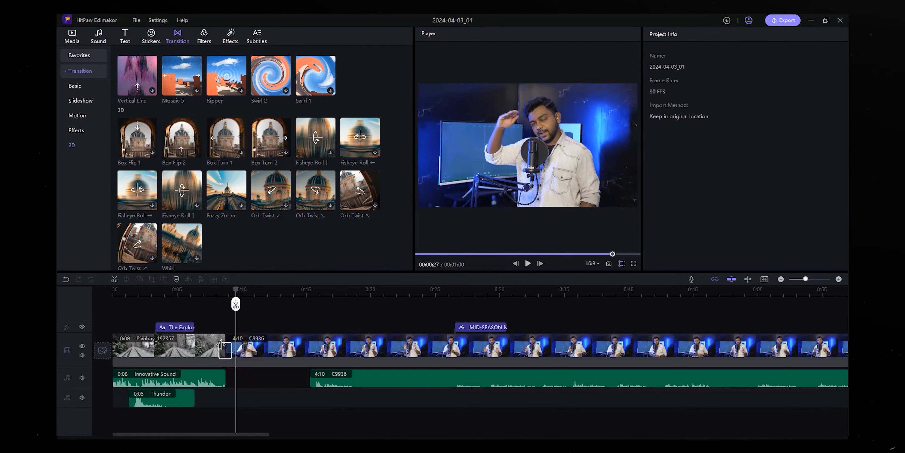
click(215, 289)
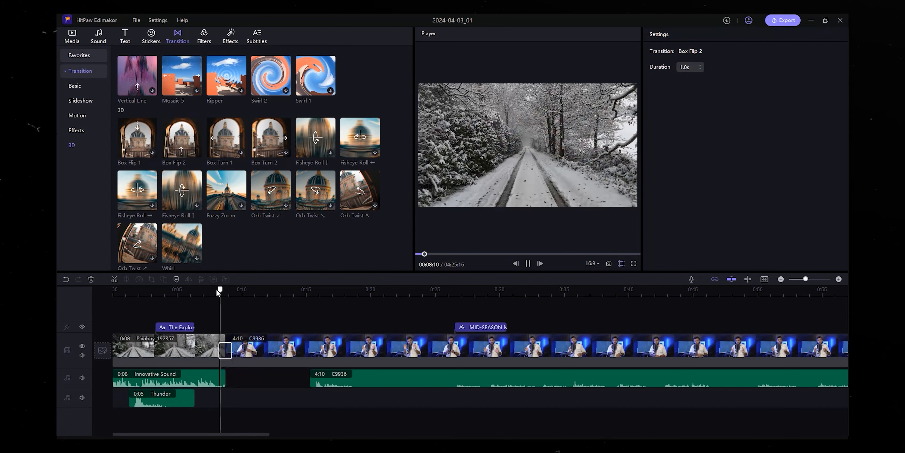
key(space)
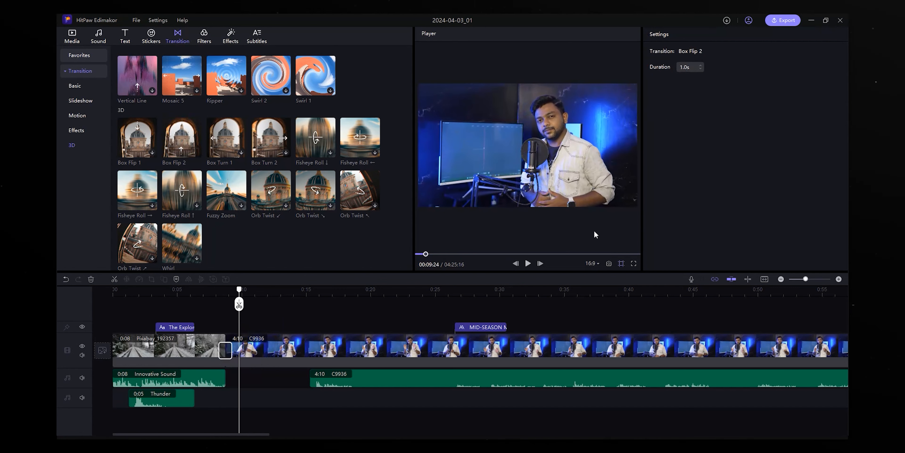
Add the Naked Pink filter from the Cool White category above the start of the C9936 clip
click(205, 37)
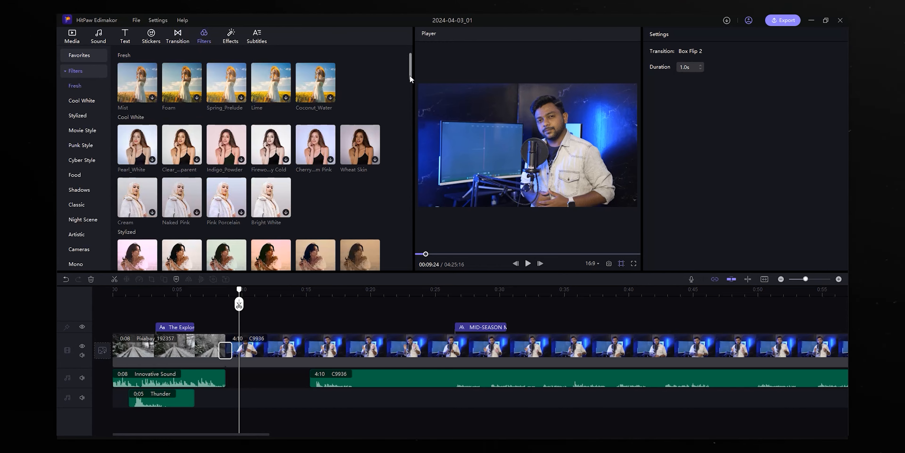
drag(410, 73, 405, 106)
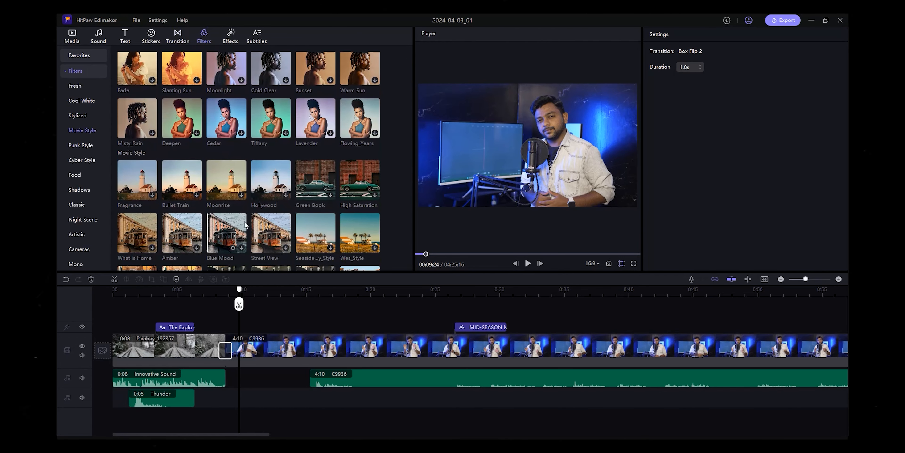
scroll(245, 224, up, 10)
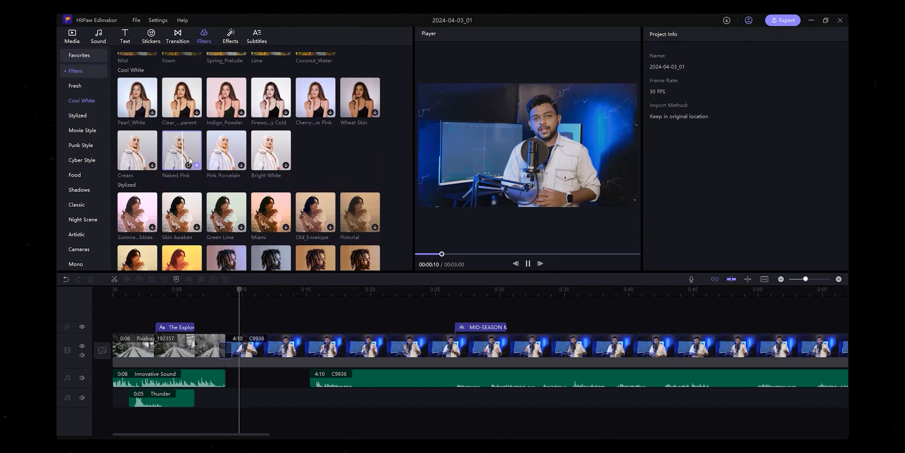
click(246, 348)
scroll(197, 183, up, 1)
drag(182, 183, 228, 326)
Extend the Naked Pink filter to end at about 18 seconds and play back the filtered section of the clip
drag(243, 296, 231, 296)
key(space)
key(space)
drag(268, 326, 342, 327)
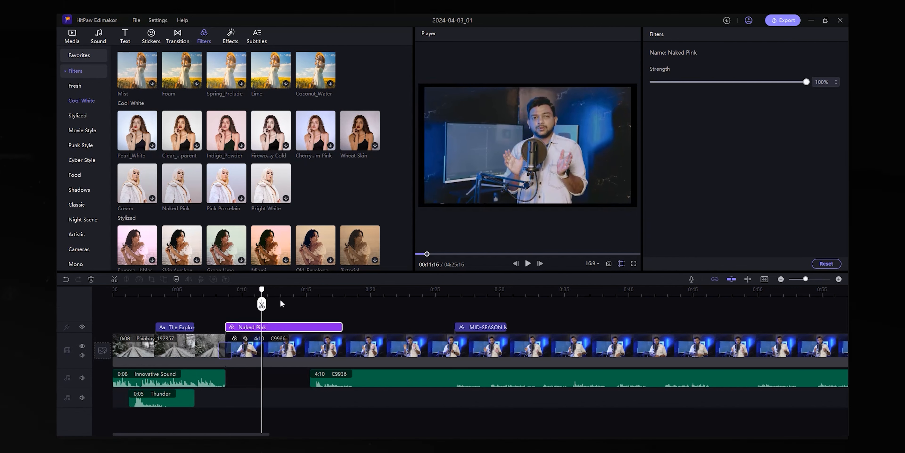
key(space)
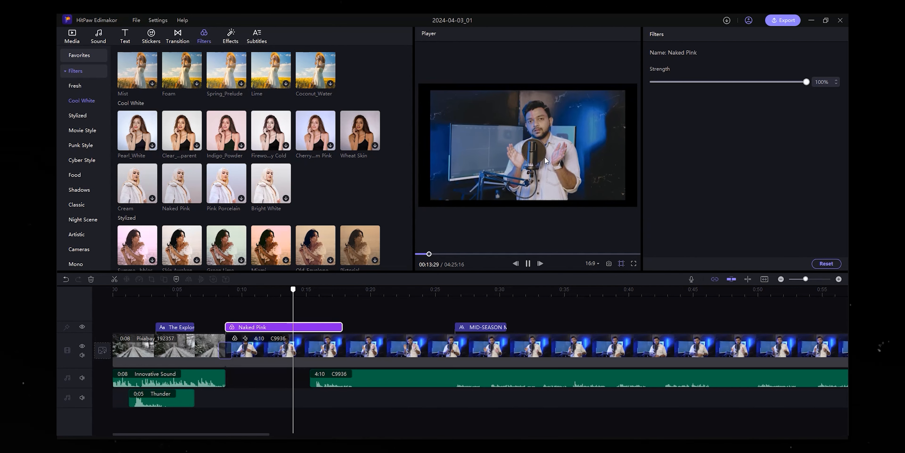
key(space)
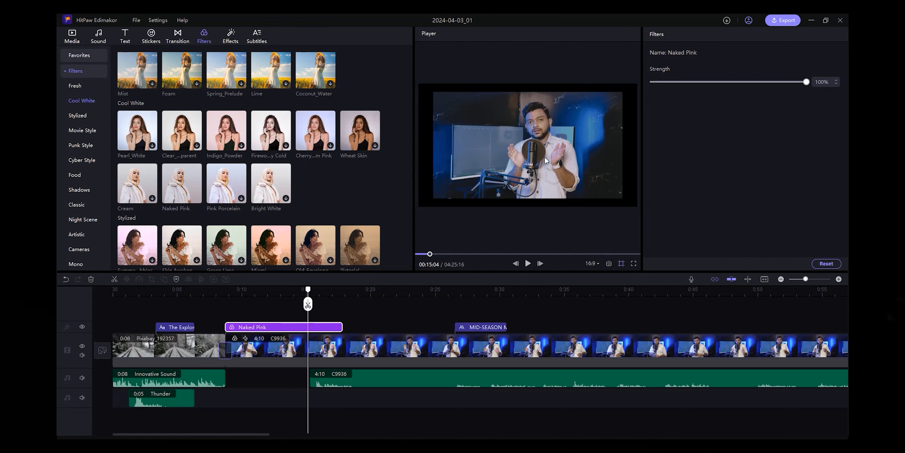
Examine the remaining filter categories, from Punk Style and Cyber Style through Night Scene and Artistic to Mono
scroll(294, 194, down, 5)
scroll(295, 197, down, 8)
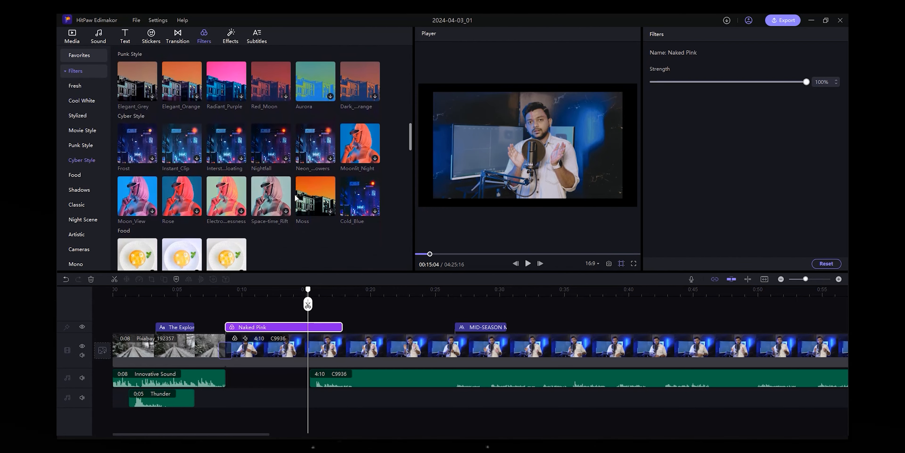
scroll(295, 198, down, 5)
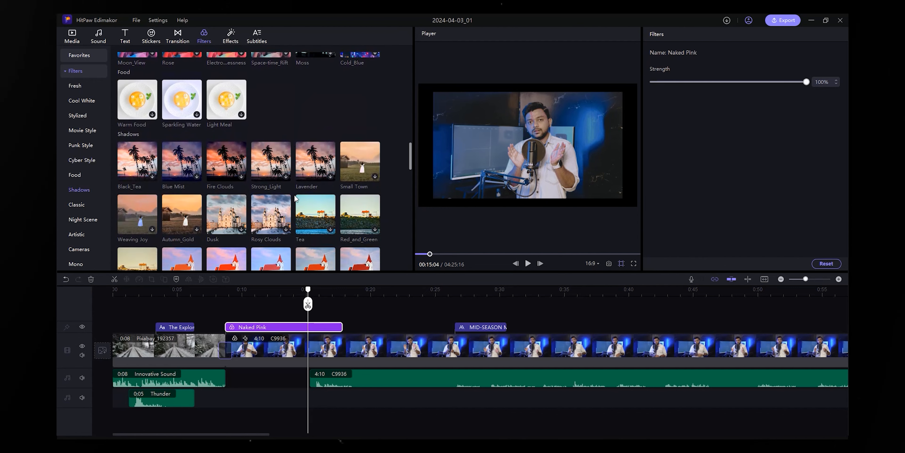
scroll(275, 200, down, 4)
scroll(253, 202, down, 2)
scroll(253, 202, down, 6)
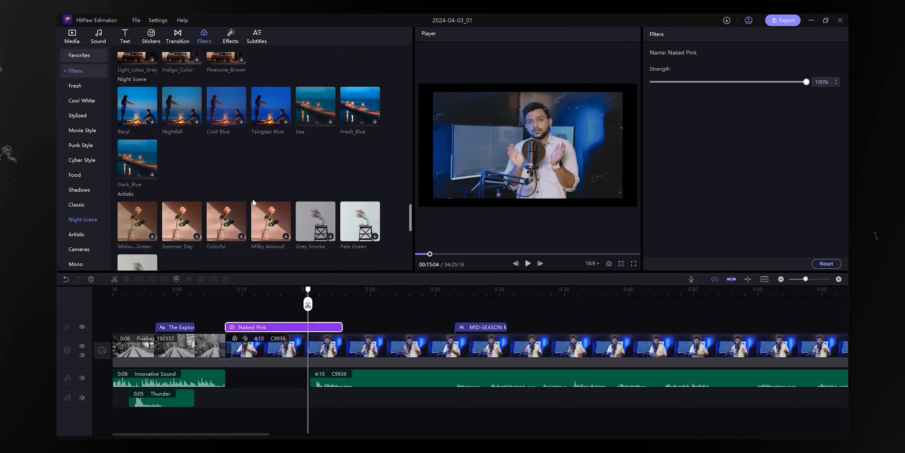
scroll(253, 200, down, 6)
scroll(253, 199, down, 4)
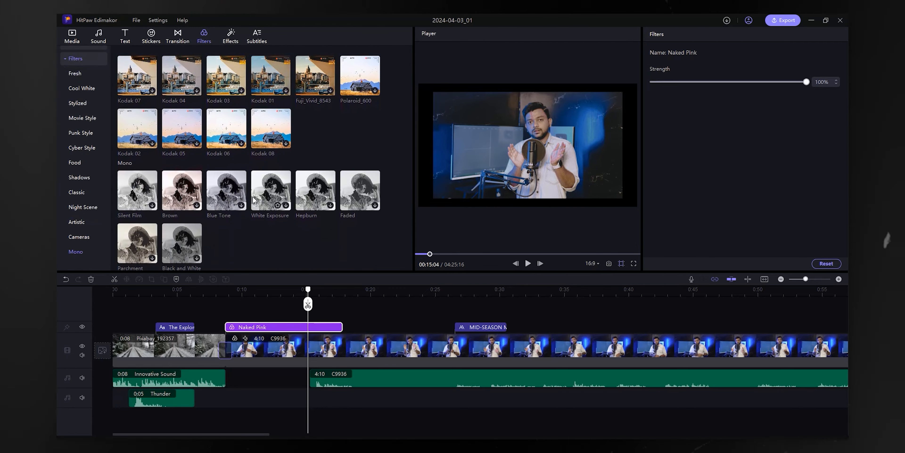
Add the Opening 1 effect at the start of the C9936 clip and the ins zoom effect at the start of the timeline
scroll(246, 158, up, 12)
click(235, 38)
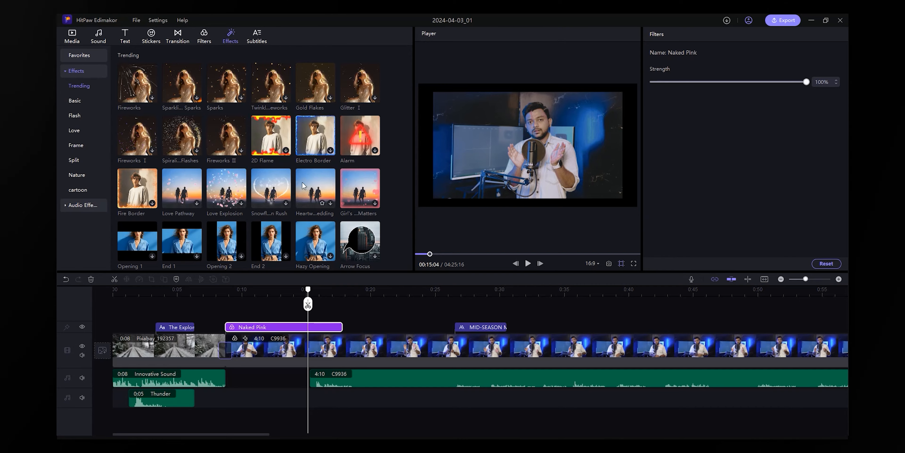
scroll(304, 185, down, 3)
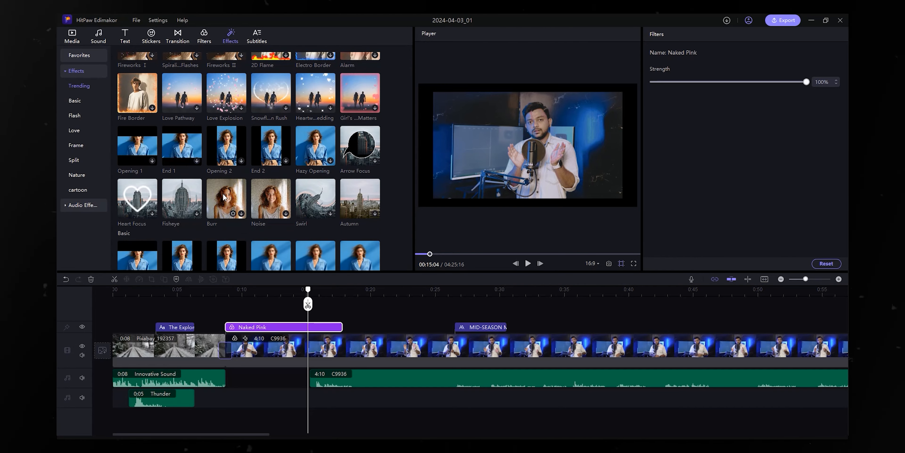
scroll(223, 197, down, 5)
scroll(194, 188, up, 10)
scroll(194, 188, down, 5)
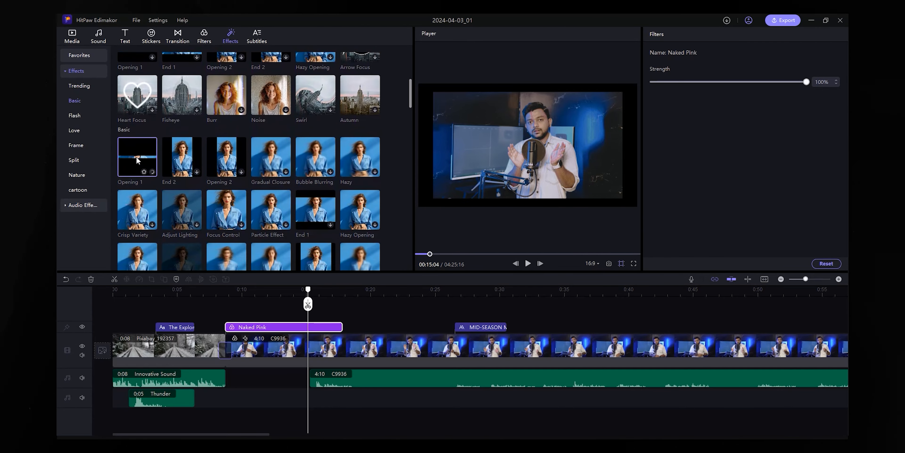
drag(137, 160, 242, 327)
click(243, 326)
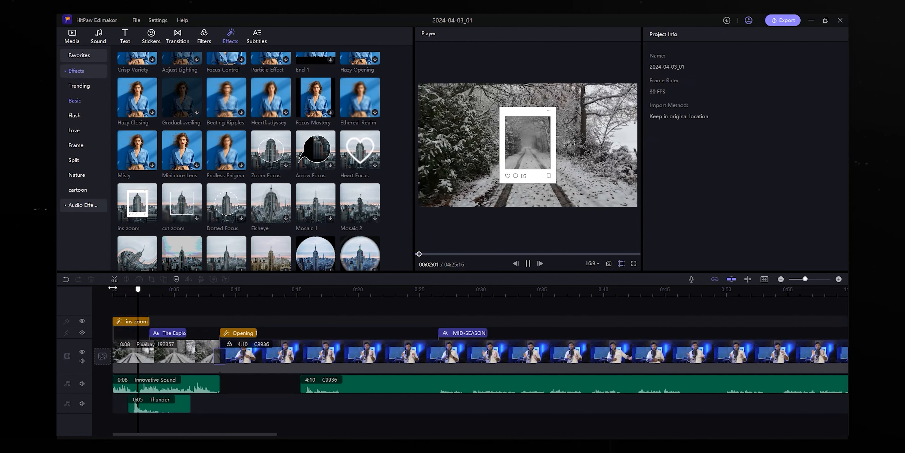
key(space)
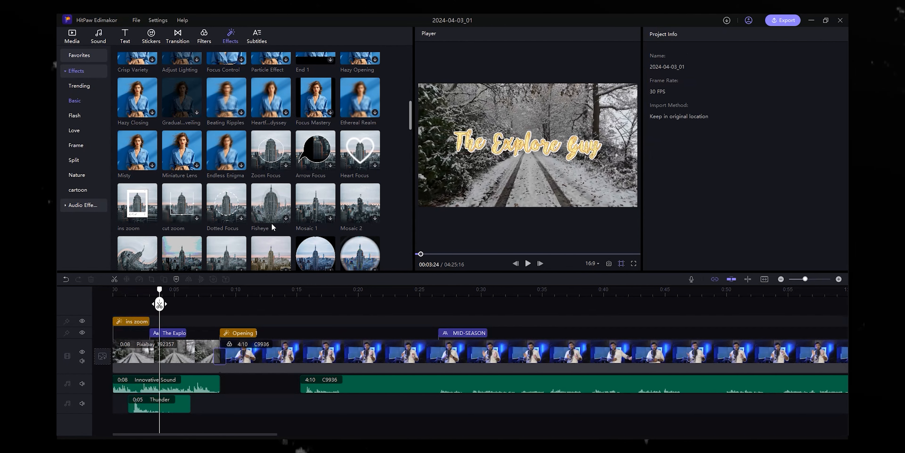
Add the Gorgeous Fireworks effect from the Flash category above the "The Explore Guy" title and align it with the title's start
scroll(271, 225, down, 10)
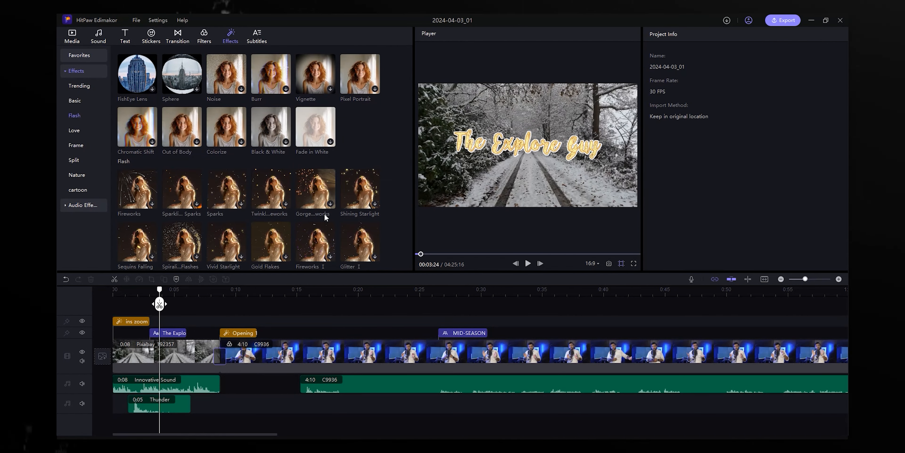
scroll(324, 213, down, 5)
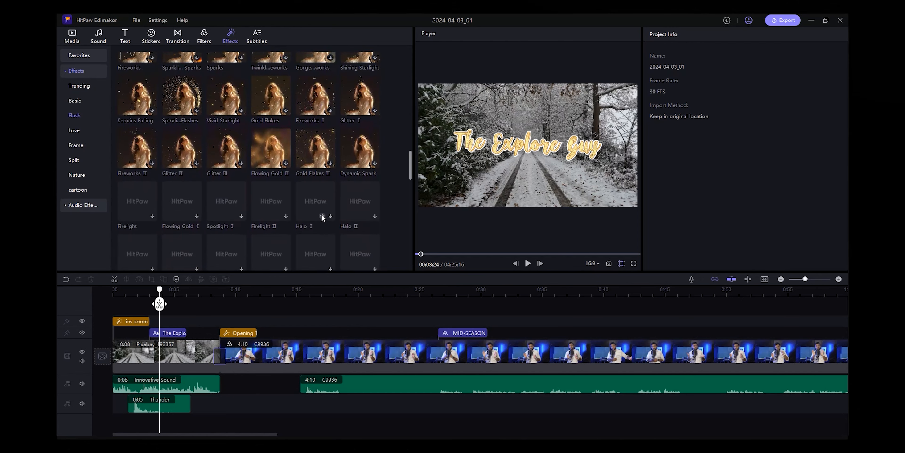
scroll(319, 213, up, 5)
click(314, 209)
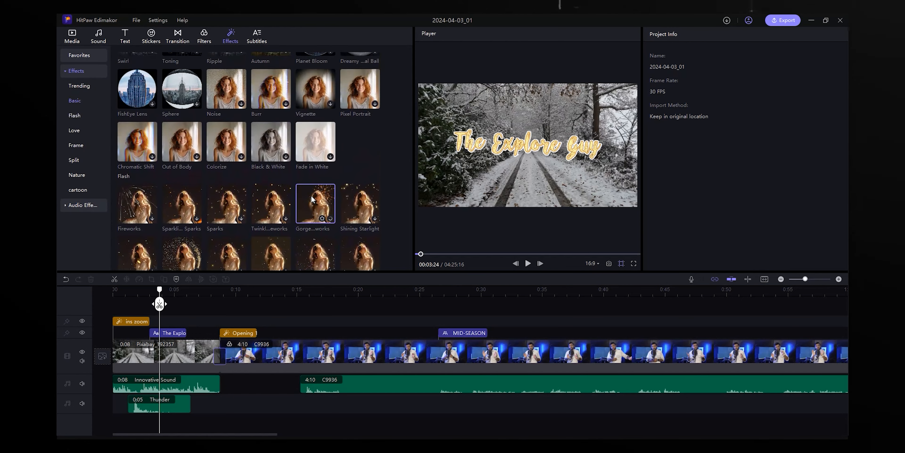
drag(314, 209, 166, 321)
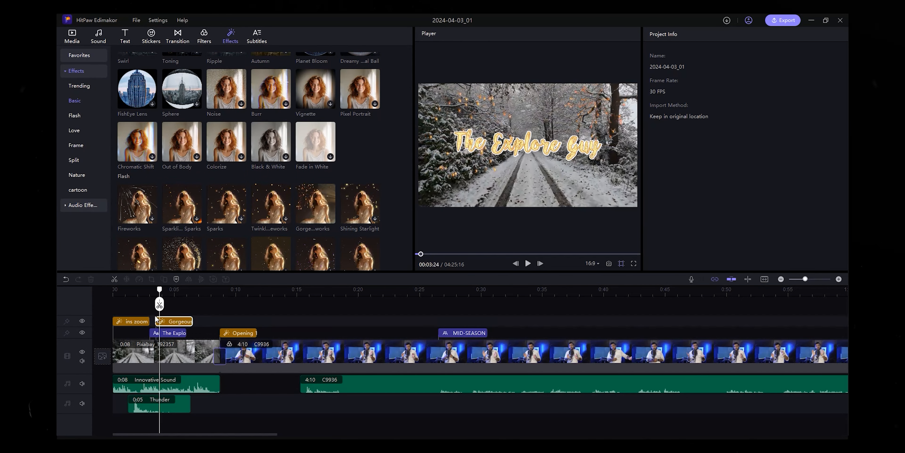
scroll(385, 191, up, 5)
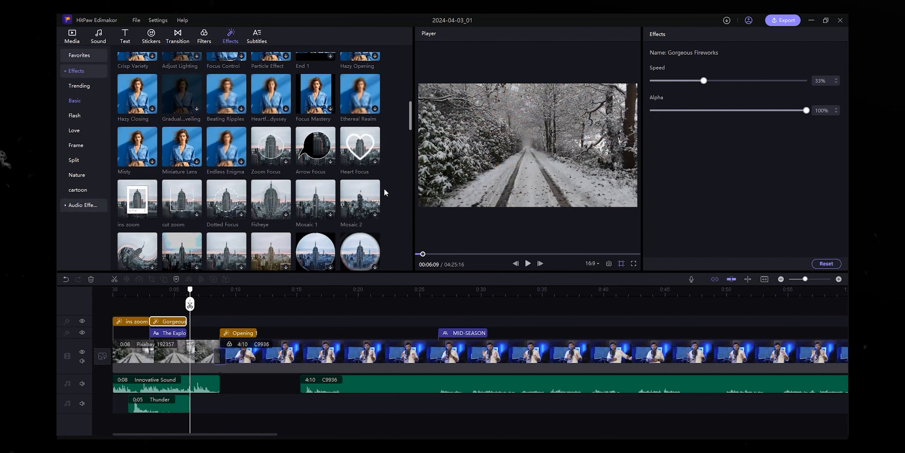
Look over the auto and local subtitle options, and add a manual subtitle with the default text at 00:19:21
click(257, 37)
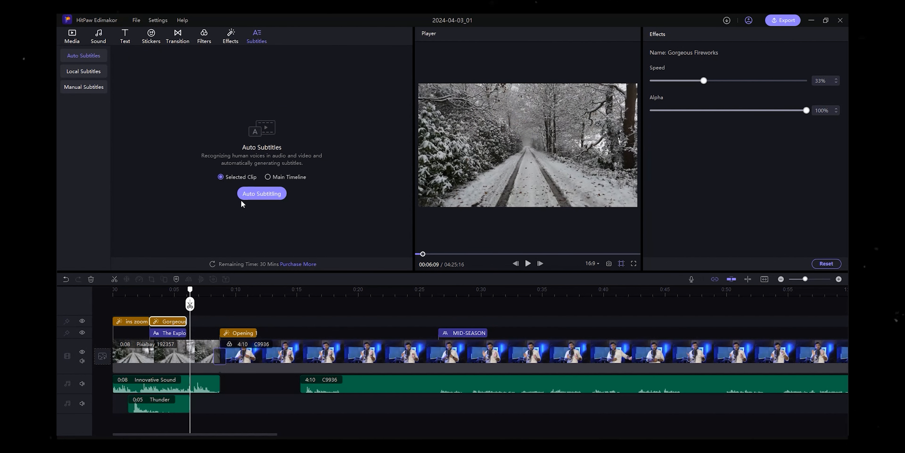
click(354, 291)
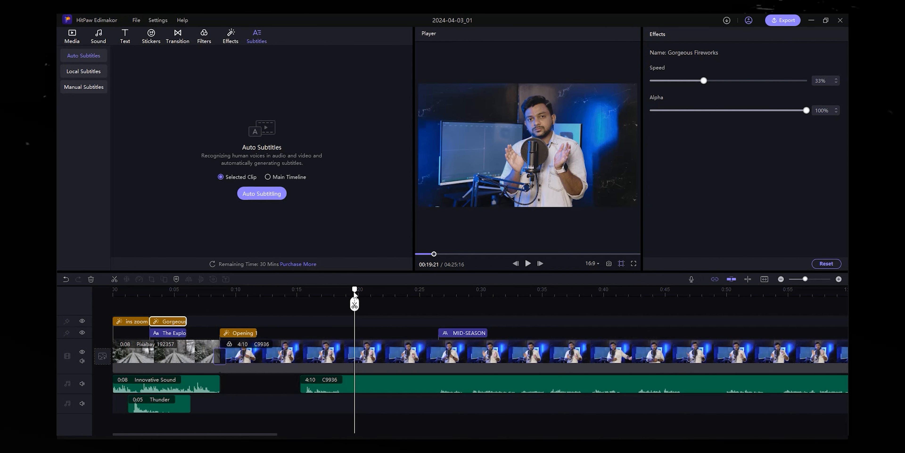
click(86, 71)
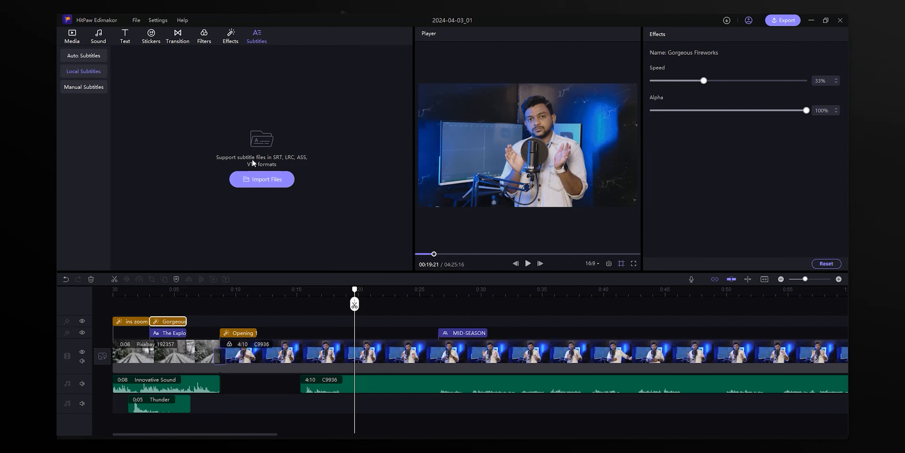
click(84, 88)
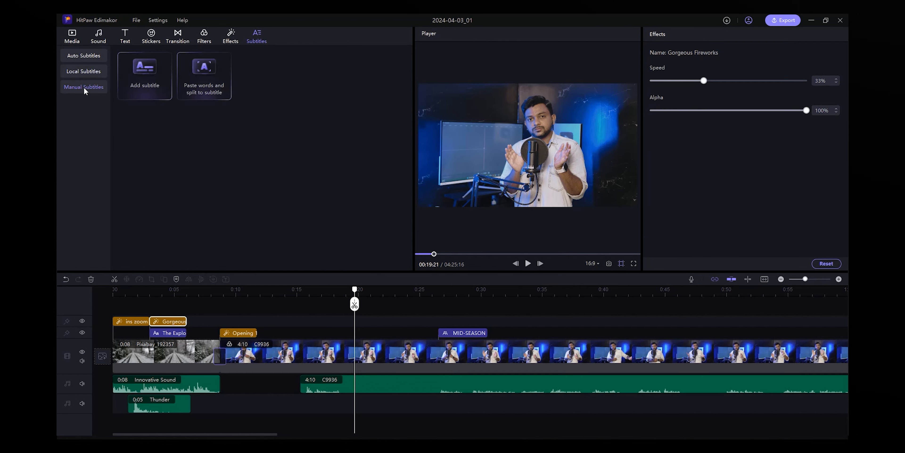
click(143, 85)
drag(360, 289, 373, 288)
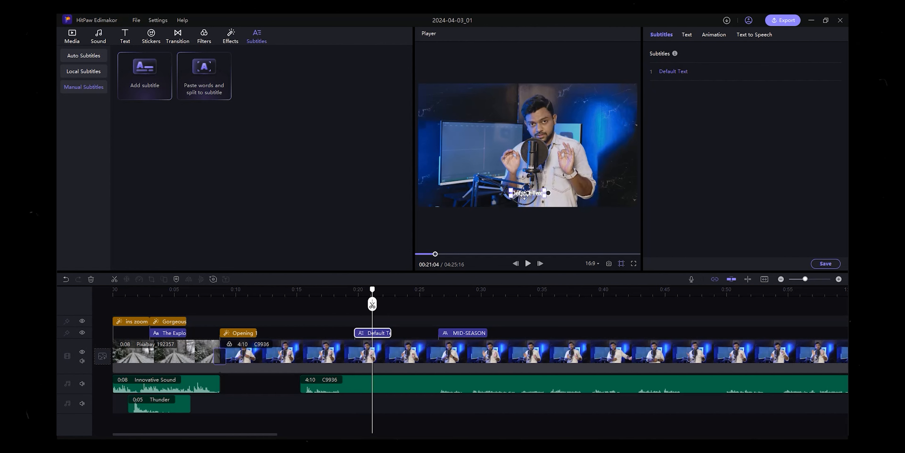
click(381, 330)
key(space)
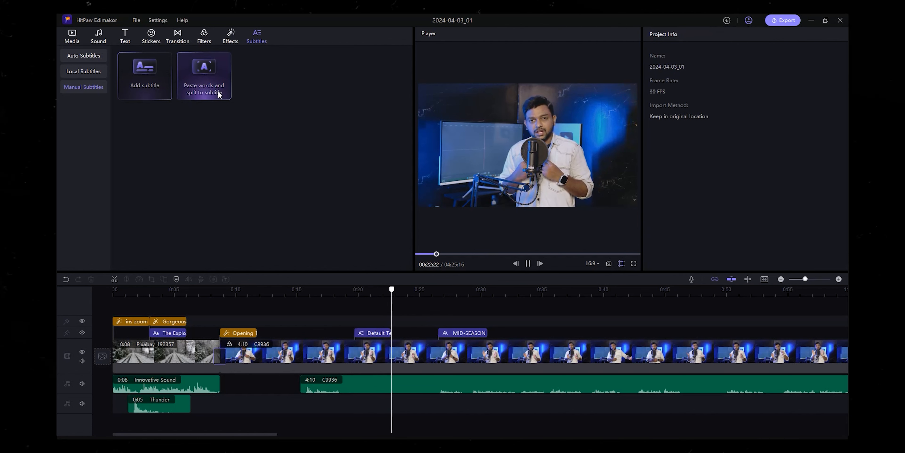
View the Subtitle Splitting dialog for pasting words as subtitles and cancel it
click(198, 91)
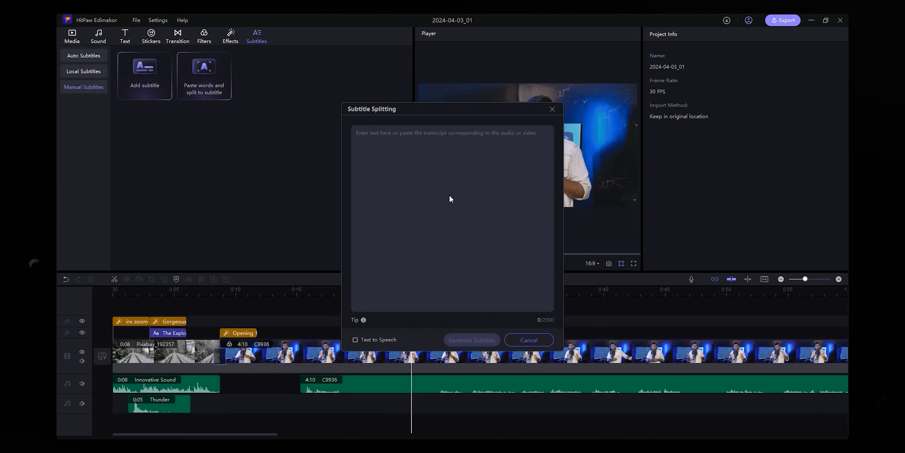
click(529, 340)
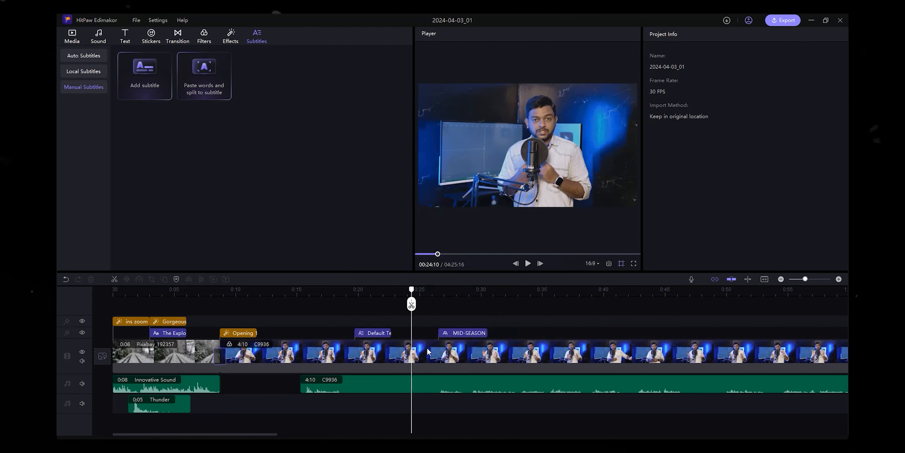
Set the zoom of the C9936 clip to 108%
click(431, 357)
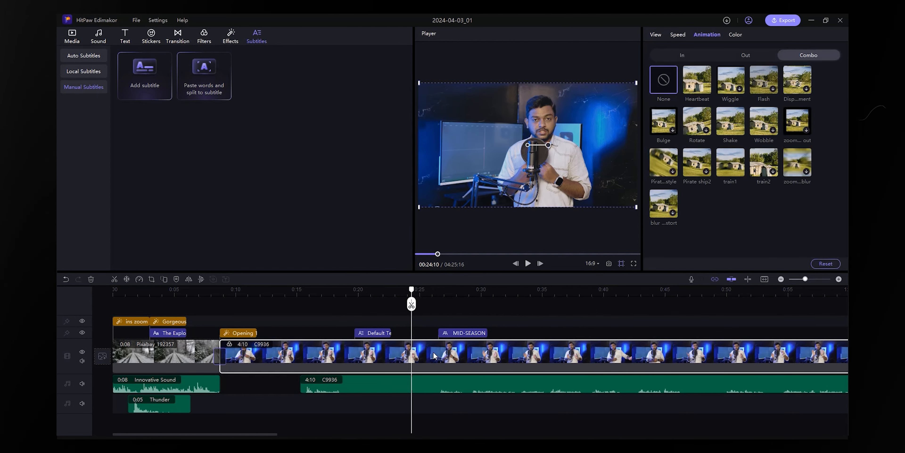
click(678, 34)
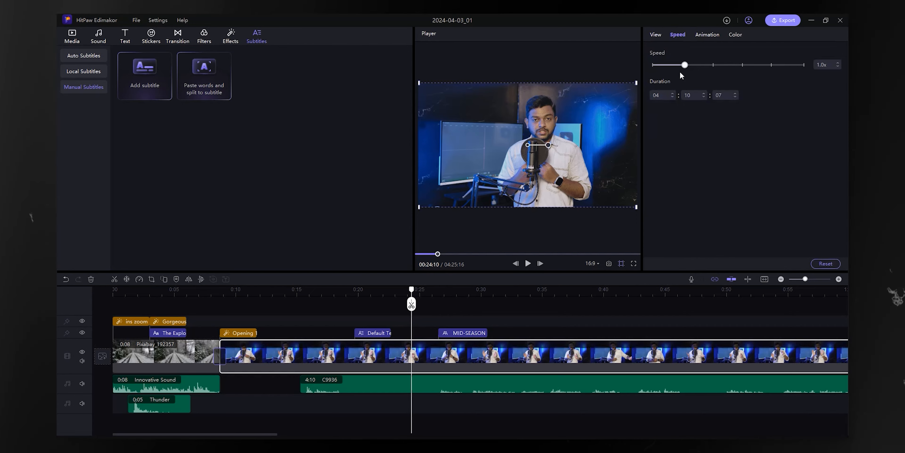
click(659, 34)
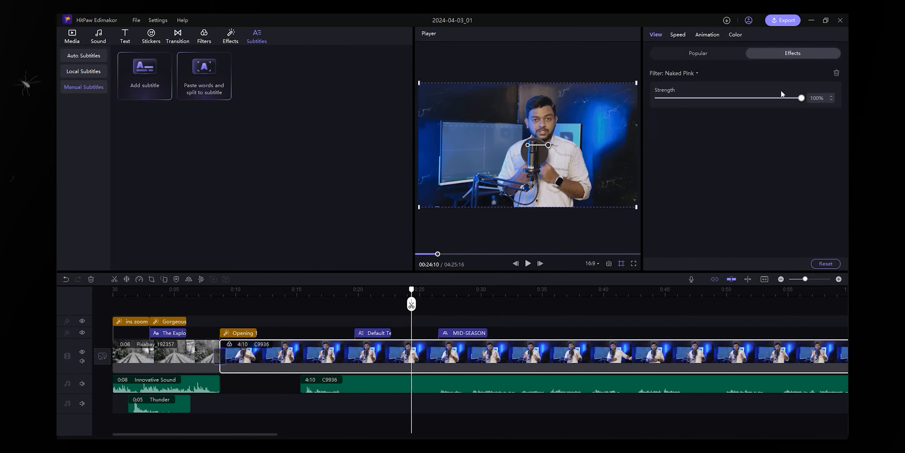
click(700, 53)
mouse_move(683, 79)
mouse_down()
mouse_move(696, 88)
mouse_move(685, 92)
mouse_up()
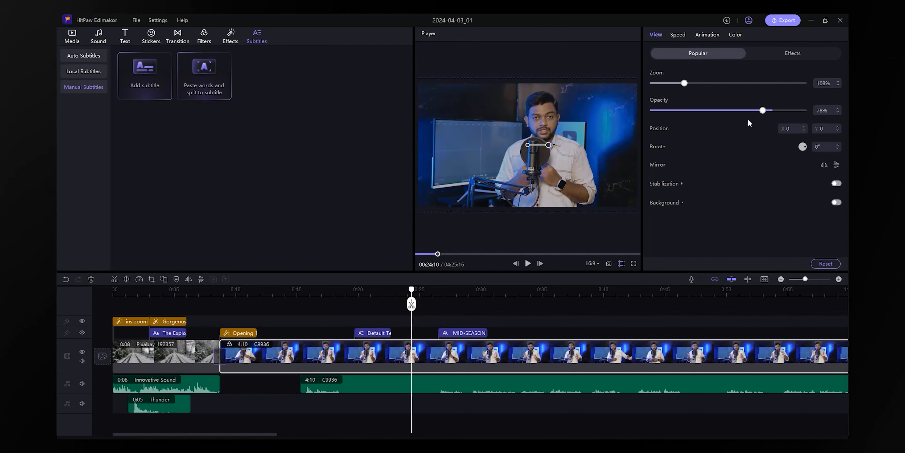
Try shifting the C9936 clip horizontally and vertically and rotating it, and return position and rotation to 0
click(805, 131)
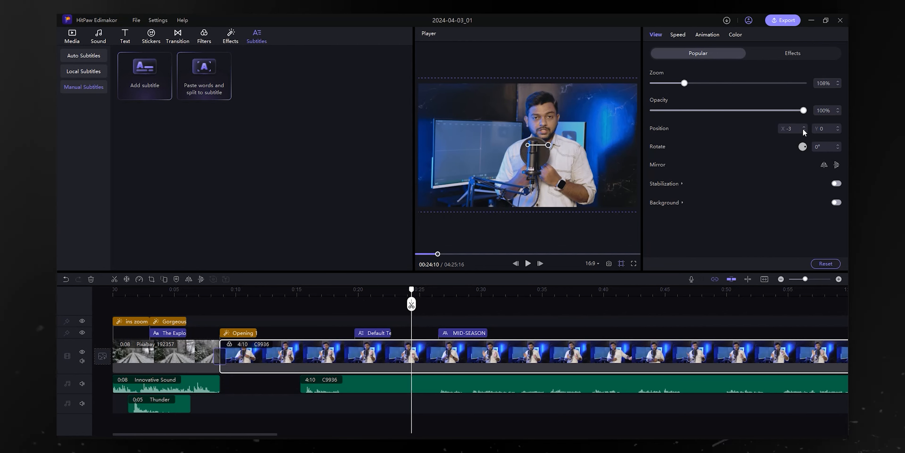
click(838, 130)
click(838, 131)
click(838, 130)
click(838, 130)
click(838, 131)
click(839, 131)
click(838, 130)
click(838, 127)
click(838, 127)
click(838, 127)
click(838, 127)
click(838, 127)
click(839, 126)
drag(806, 147, 802, 150)
key(ctrl+z)
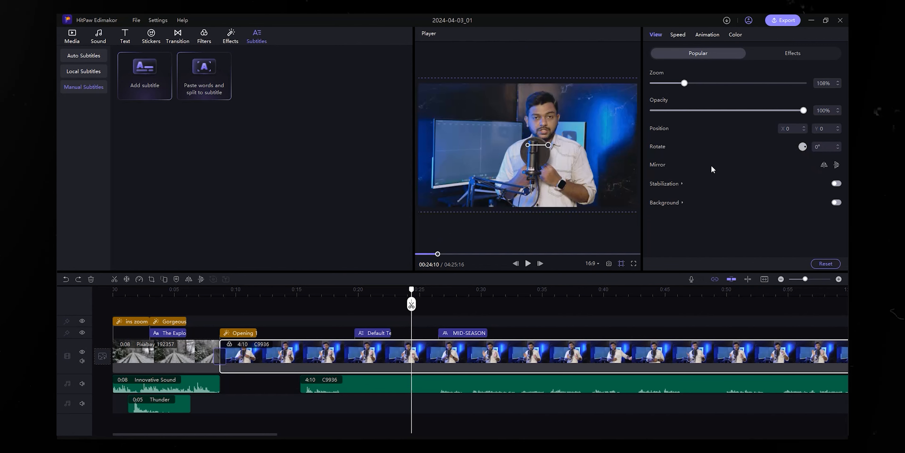
Try the horizontal and vertical flips on the C9936 clip and restore its original orientation
click(837, 164)
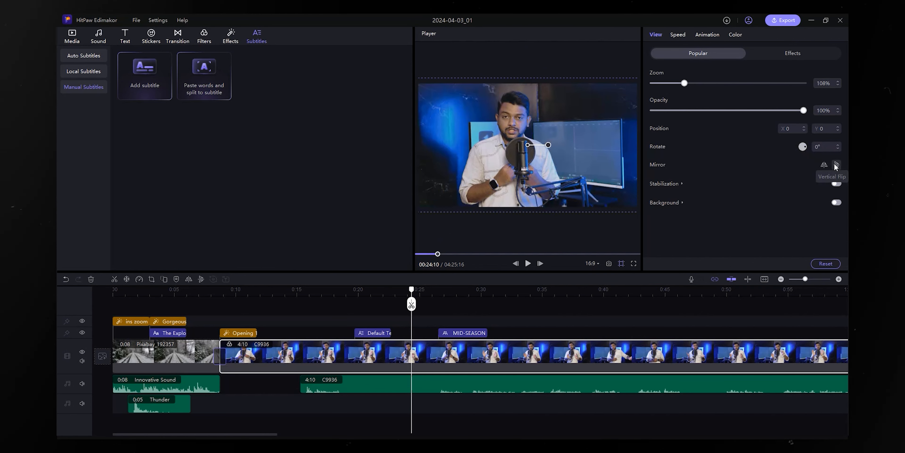
click(836, 165)
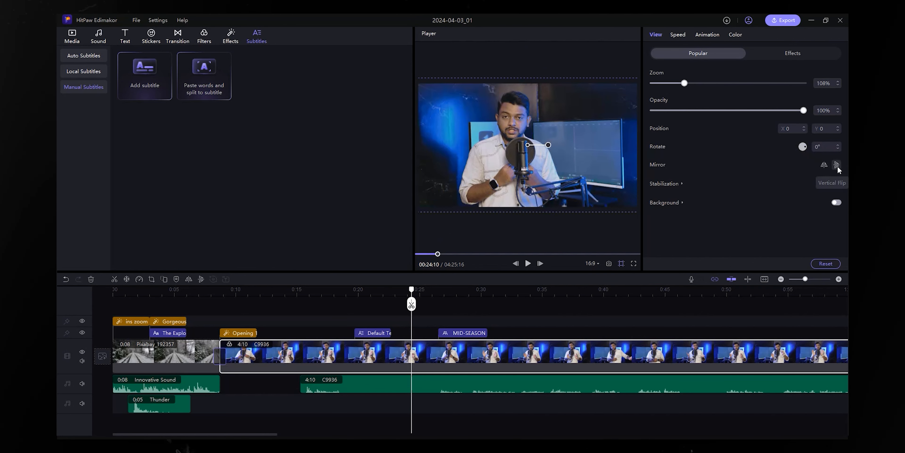
click(826, 166)
click(837, 165)
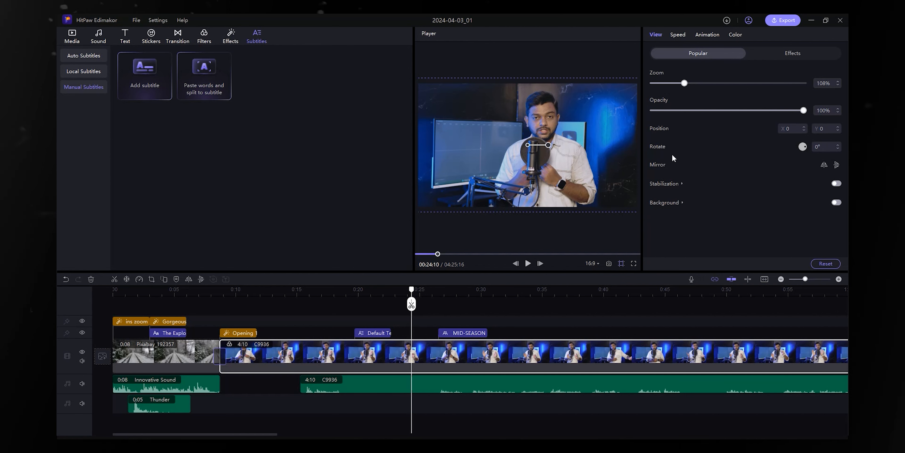
Try stabilization at a 50% smooth level on the C9936 clip, play it back and switch stabilization off
click(836, 184)
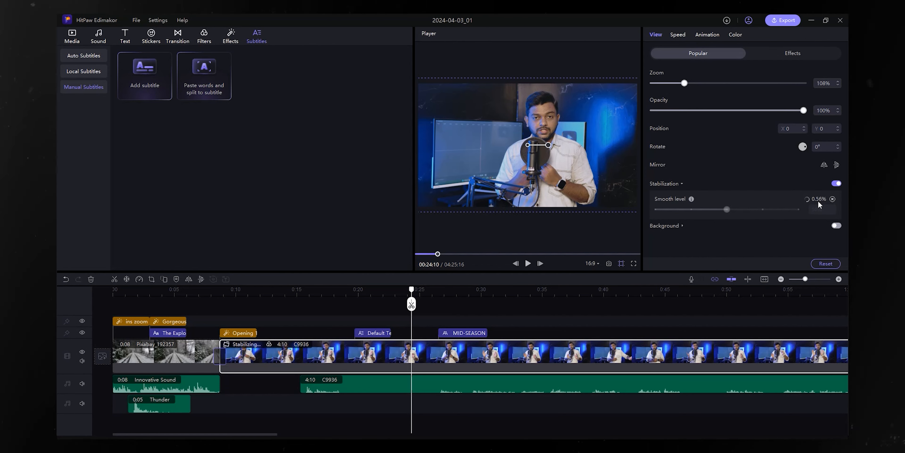
key(space)
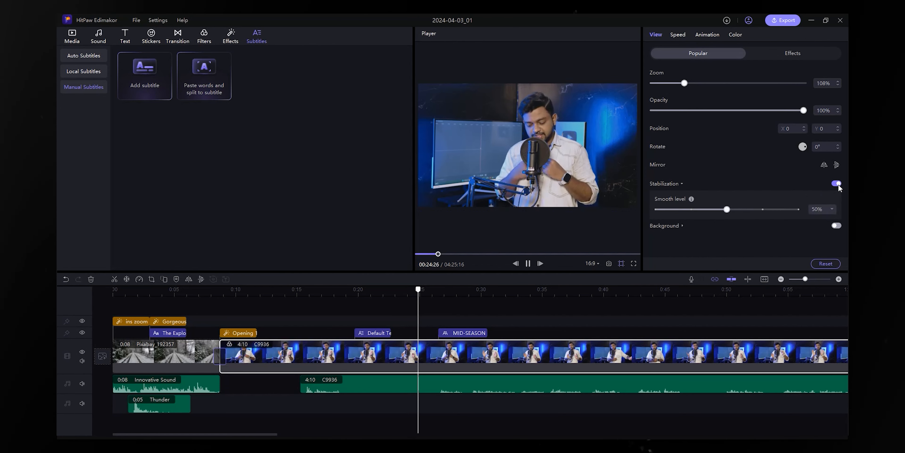
click(837, 183)
key(space)
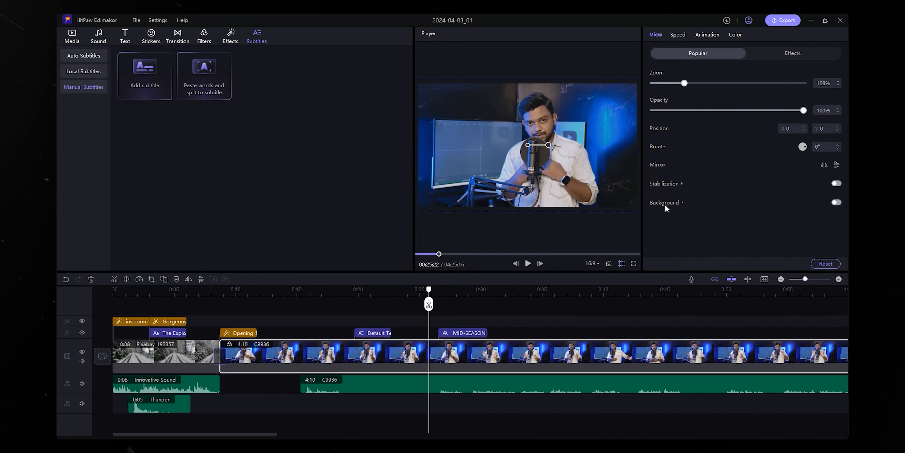
Enable a Gaussian Blur background at 100% blurriness for the C9936 clip and set its Naked Pink filter strength to 0%
click(837, 203)
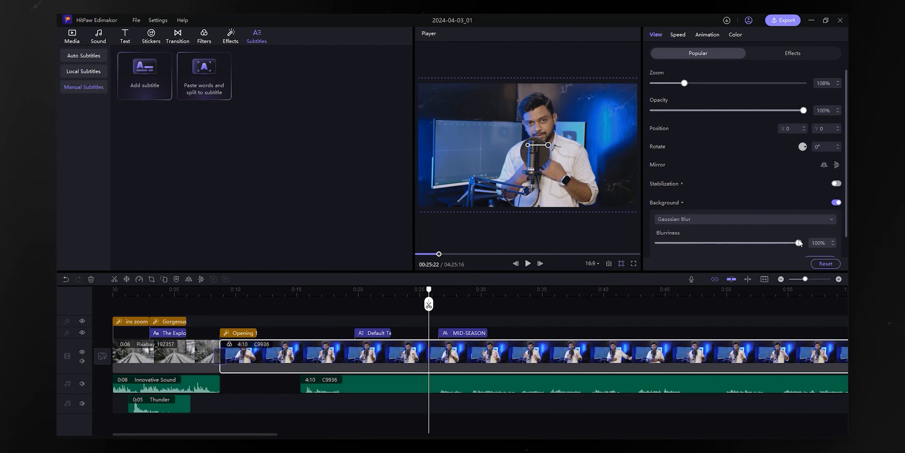
click(780, 53)
drag(802, 98, 590, 112)
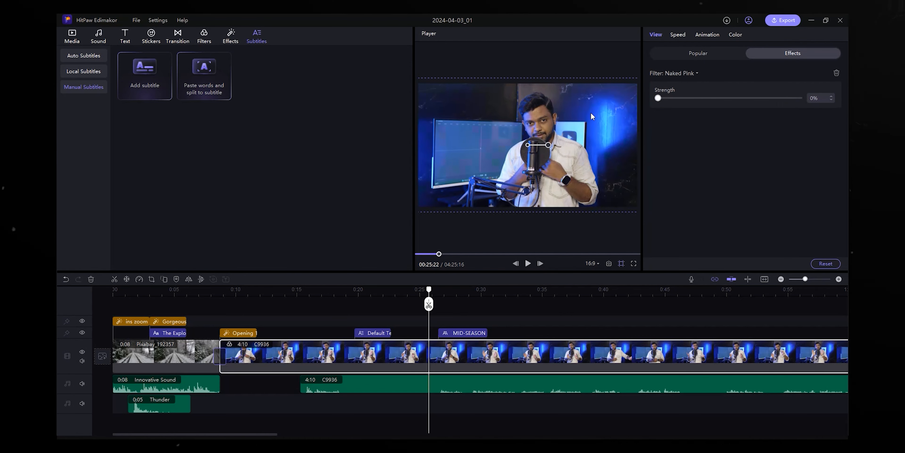
Set the playback speed of the C9936 clip to 0.90x
click(679, 35)
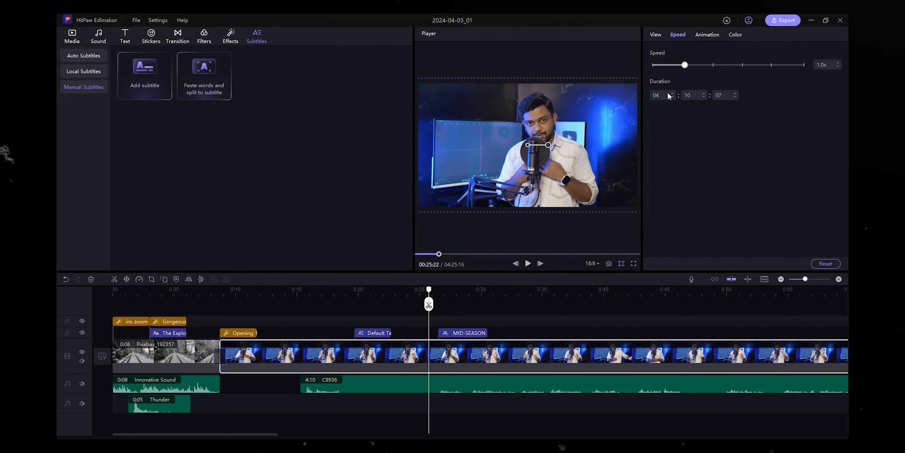
drag(684, 65, 705, 64)
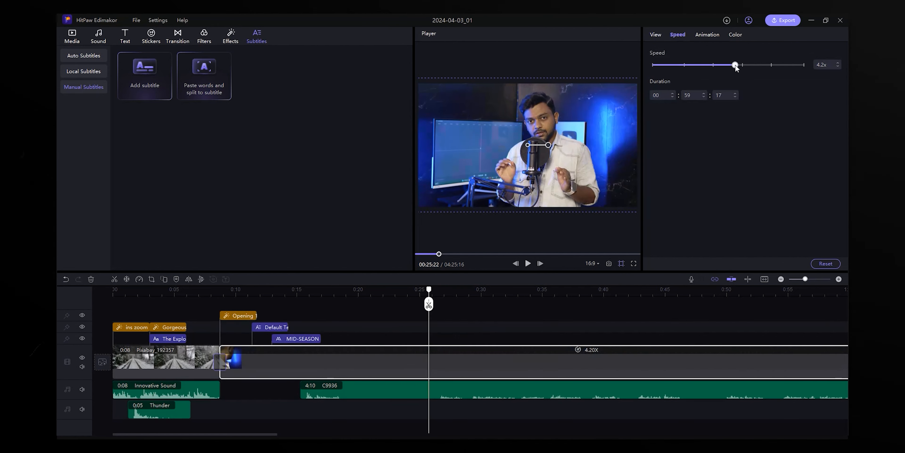
Look through the combo animation presets and the color adjustment settings for the C9936 clip
click(707, 35)
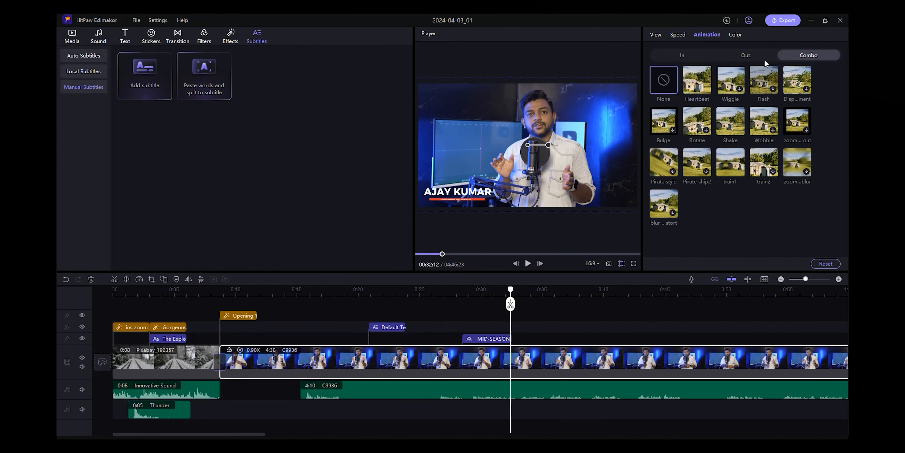
click(737, 35)
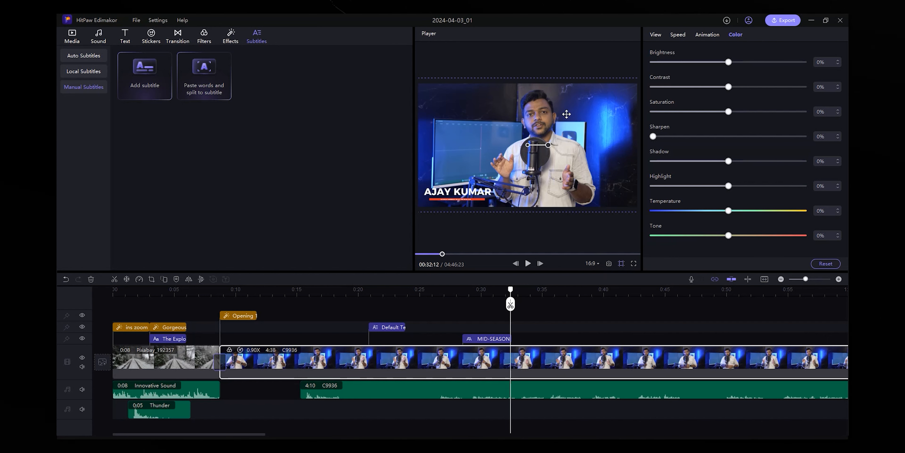
Try the 1:1, 9:16, 21:9, 4:3 and 3:4 aspect ratios for the project and restore YouTube (16:9)
click(599, 263)
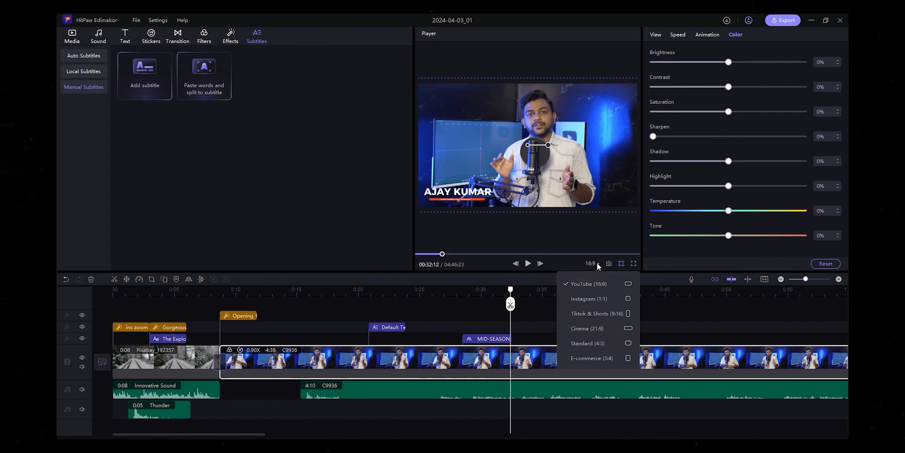
click(599, 298)
click(598, 264)
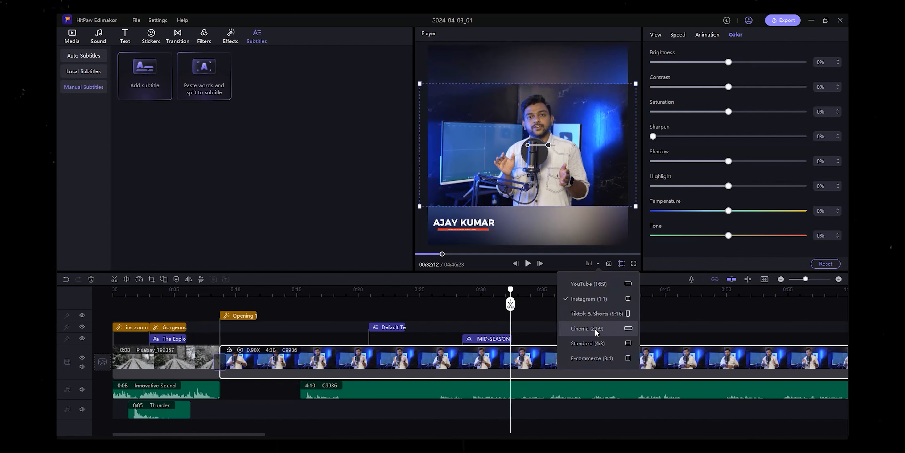
click(591, 314)
click(599, 264)
click(595, 330)
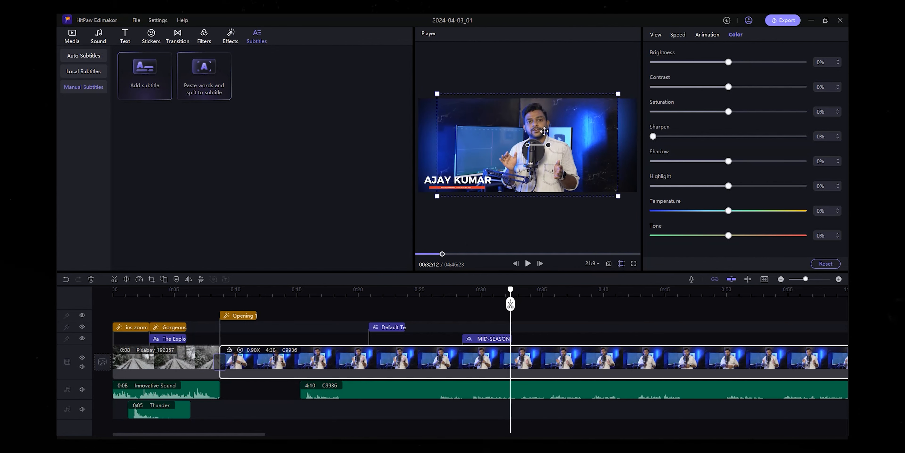
click(598, 263)
click(601, 343)
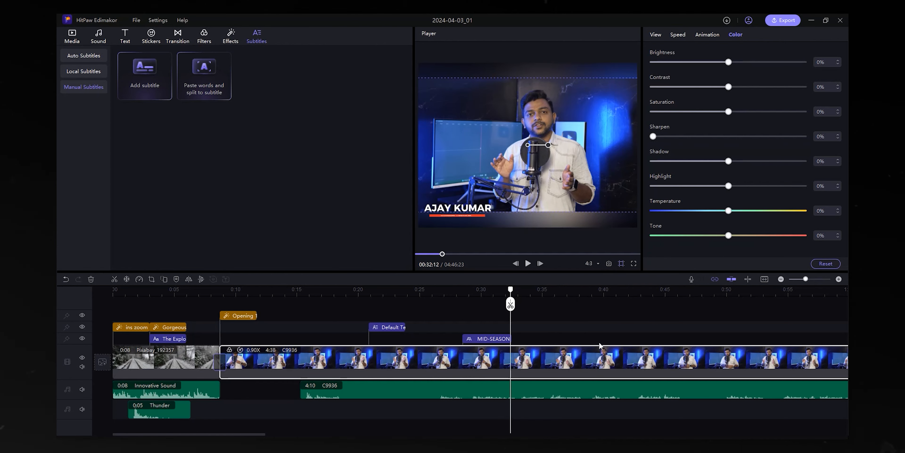
click(600, 263)
click(591, 358)
click(598, 263)
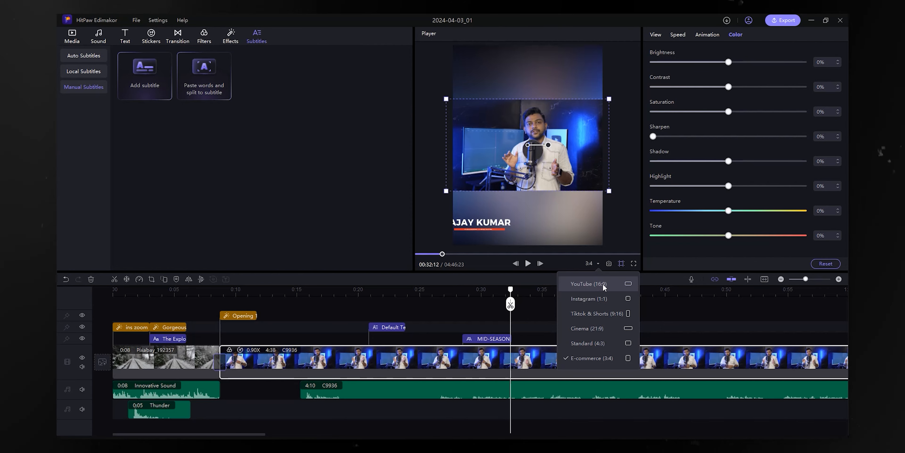
click(620, 313)
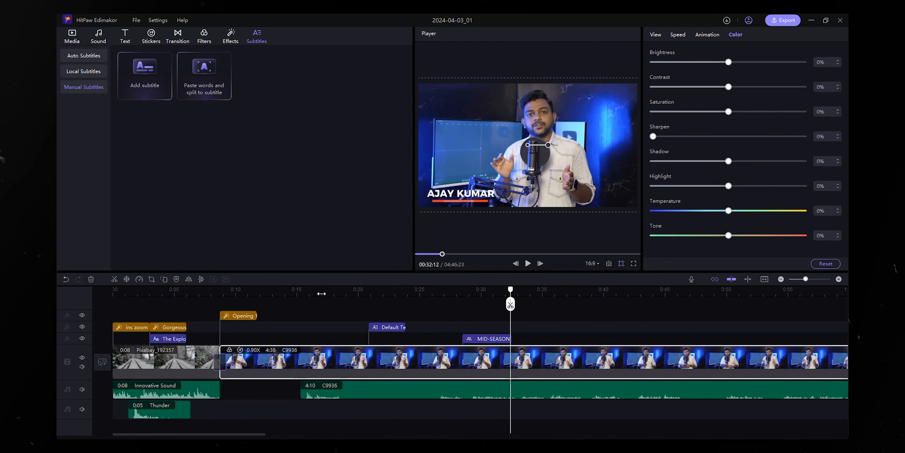
Try a freeze frame in the C9936 clip at about 00:40, play it back and undo it
scroll(322, 294, down, 2)
drag(305, 295, 340, 297)
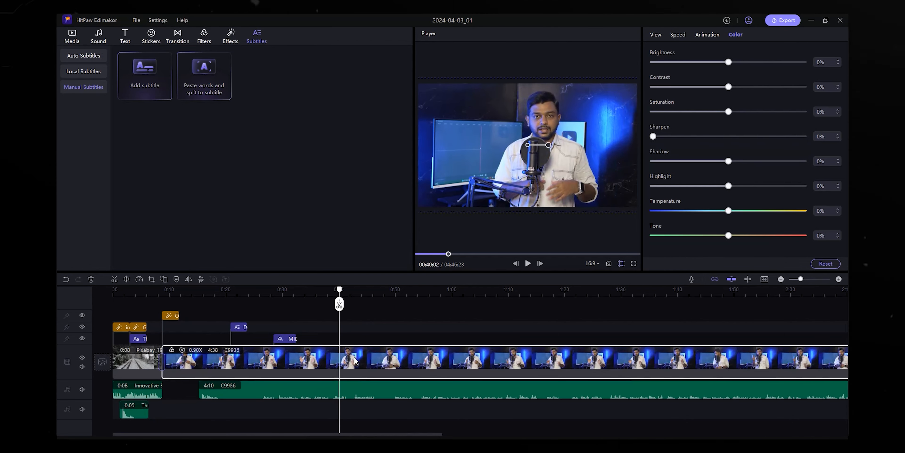
click(127, 279)
key(space)
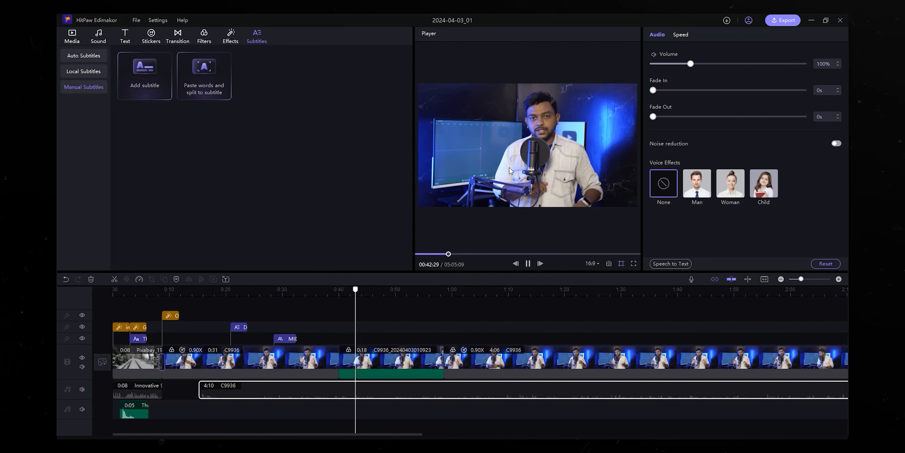
key(space)
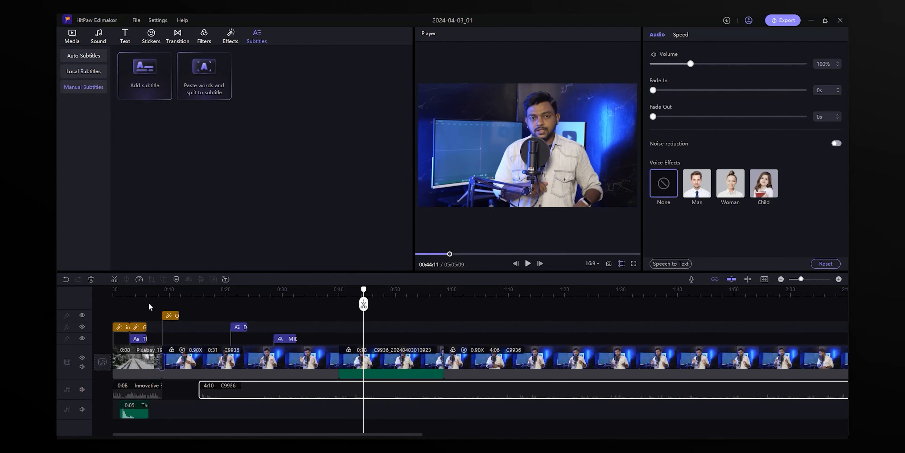
key(ctrl+z)
key(ctrl+z)
key(ctrl+z)
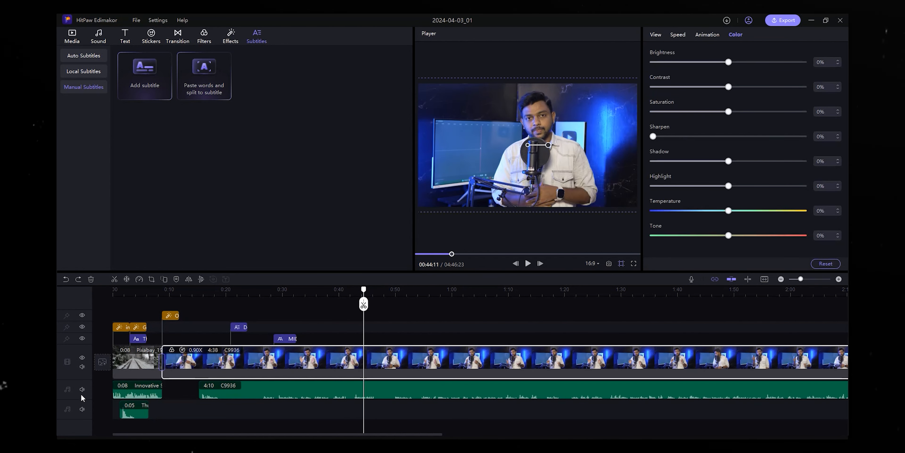
Mute the audio track holding the Innovative Sound and C9936 audio, and deselect the C9936 video clip
click(82, 389)
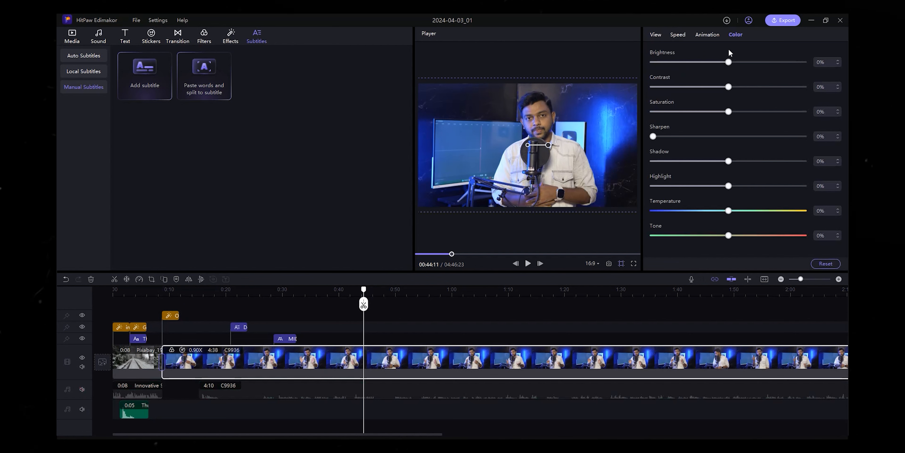
click(681, 36)
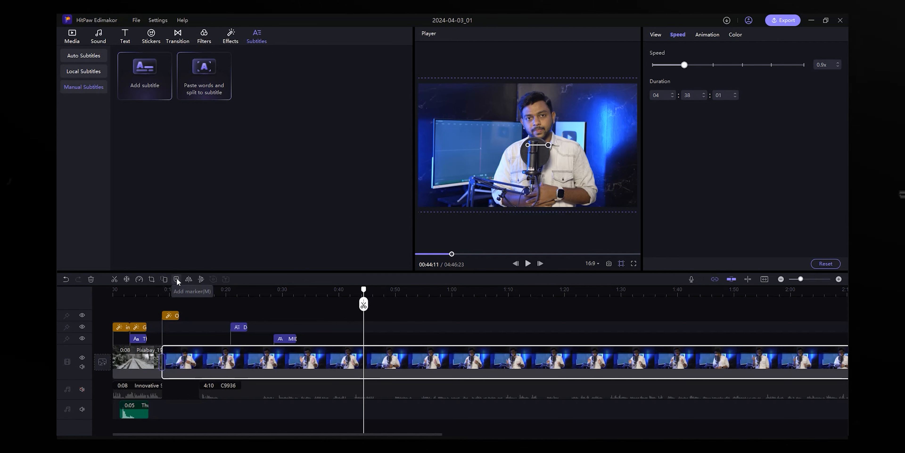
click(428, 324)
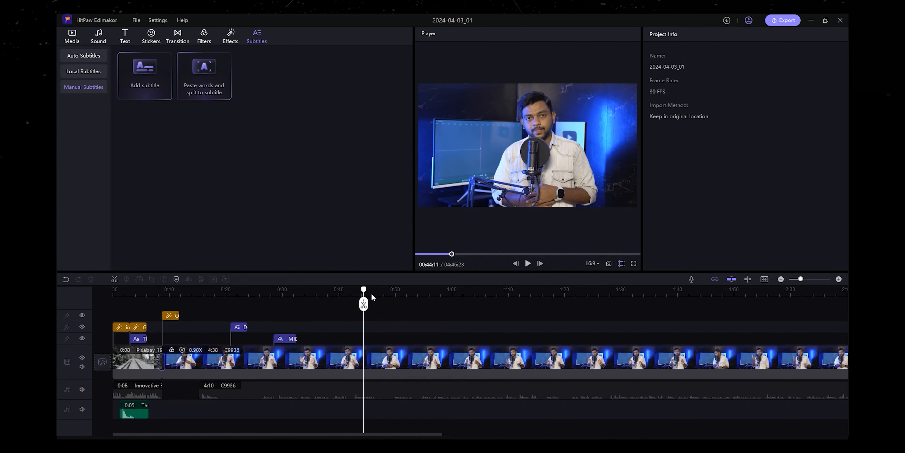
Add timeline markers at about 0:54 and at 01:10:14, naming the second one MOBILE and coloring it white
drag(365, 291, 417, 290)
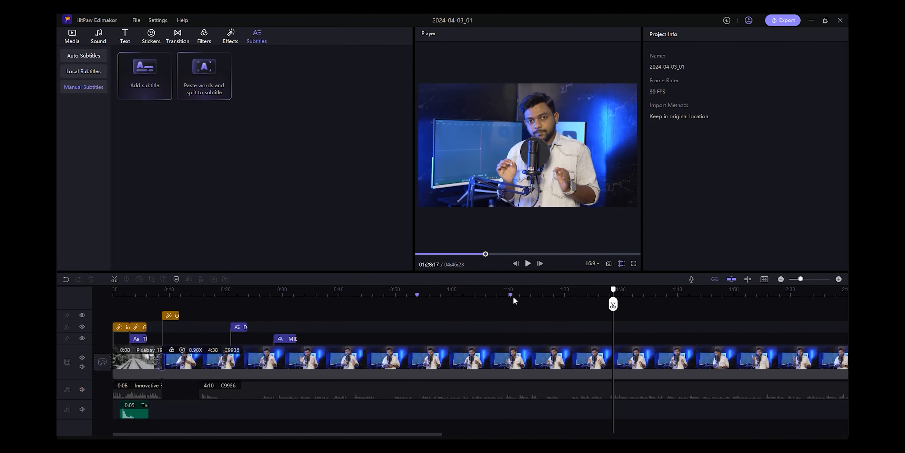
double_click(510, 294)
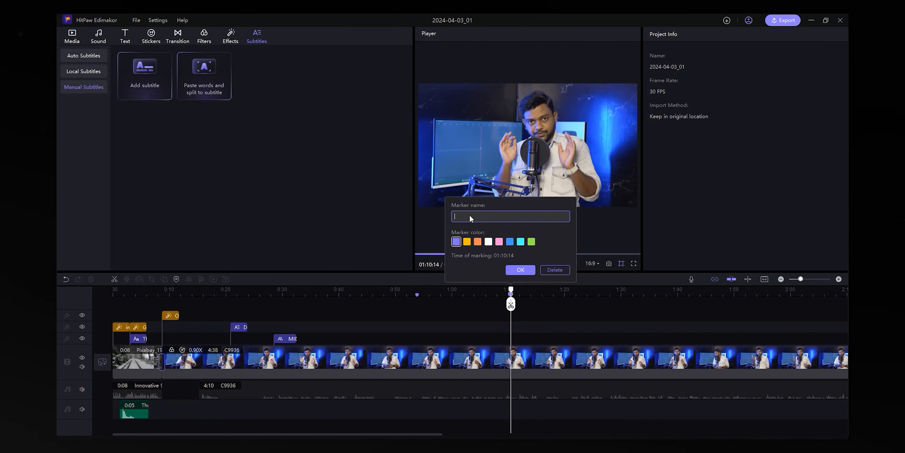
text(MOBILE)
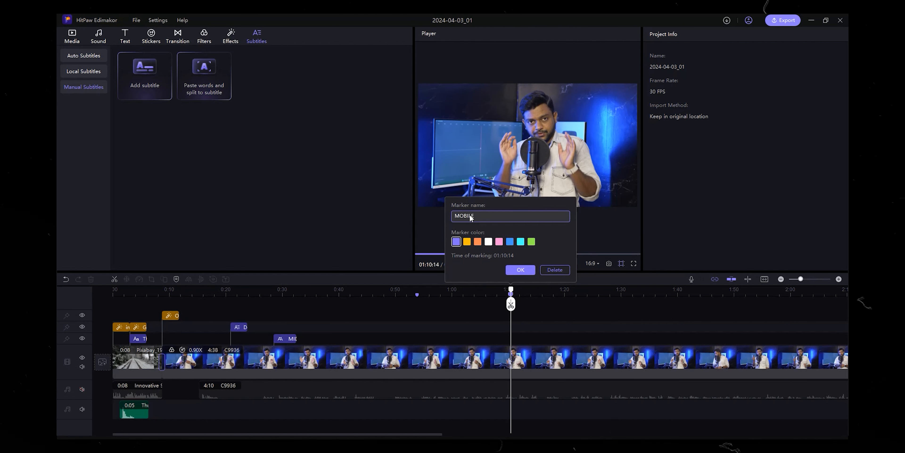
click(467, 241)
click(520, 271)
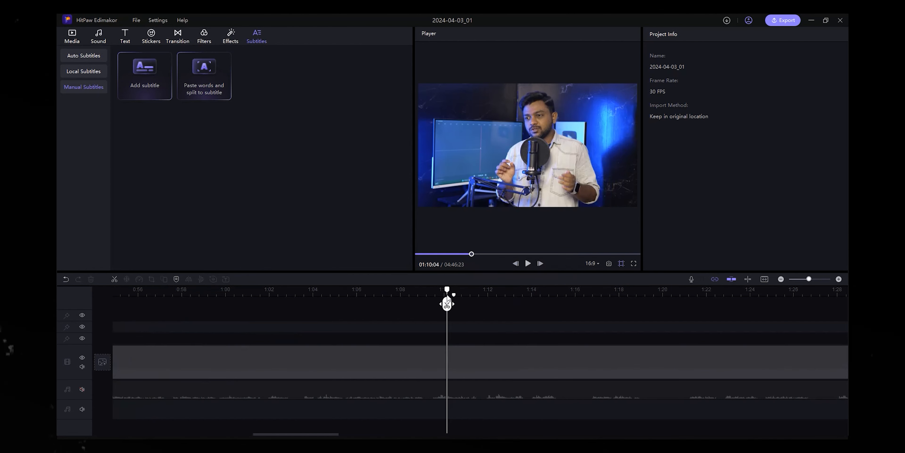
Position the playhead at 01:08:21, shortly before the MOBILE marker, and select the C9936 clip
drag(447, 292, 437, 293)
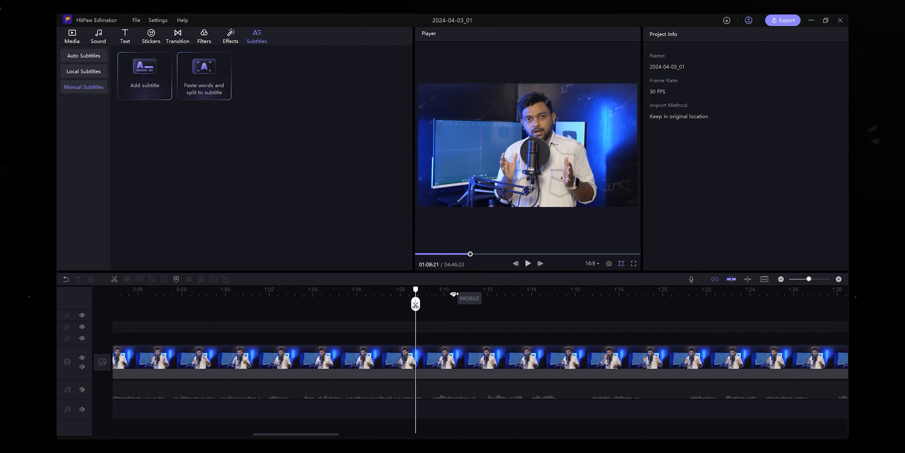
click(348, 361)
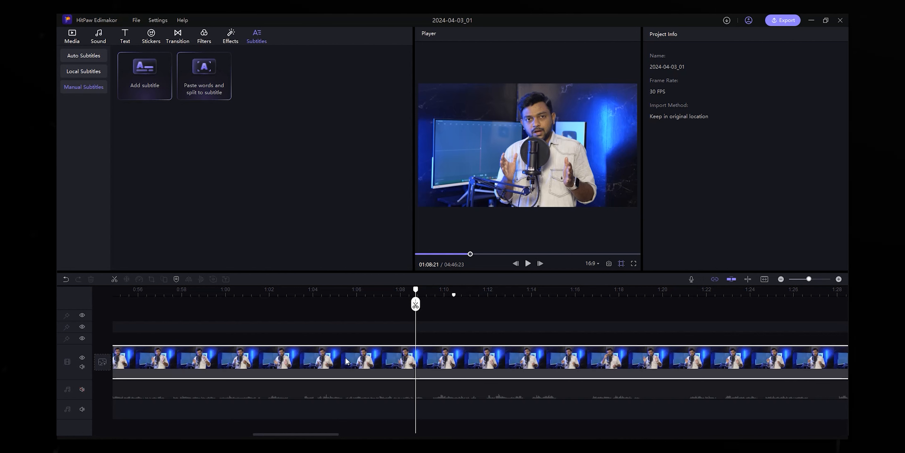